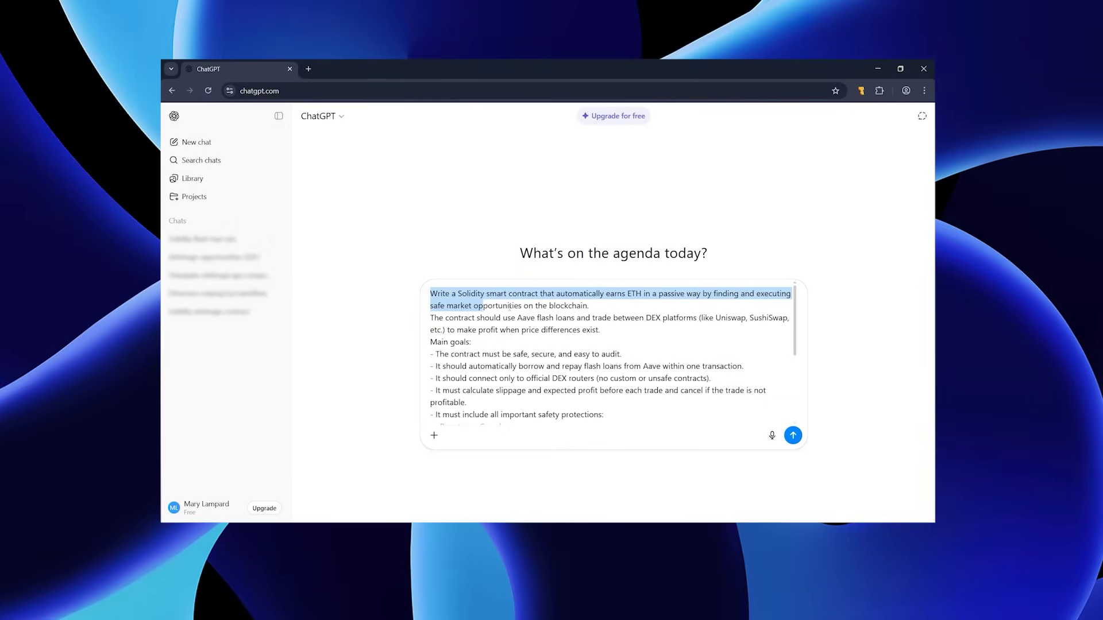
Step: Review the arbitrage-contract prompt text in ChatGPT and send it
left_click_drag(617, 318, 630, 328)
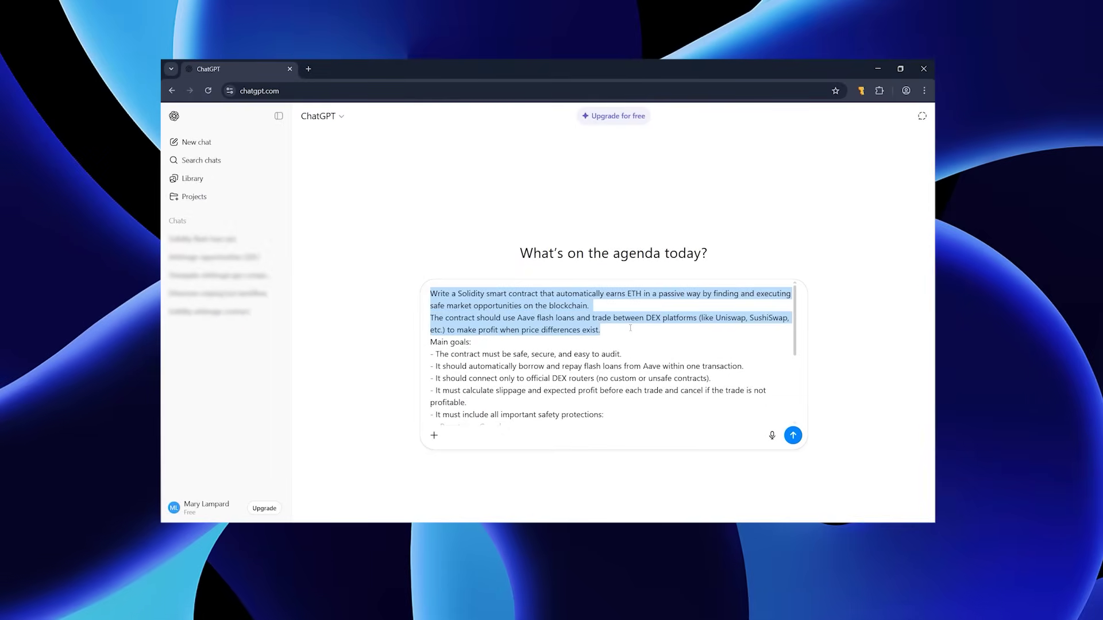
left_click(703, 339)
mouse_move(794, 316)
left_mouse_down()
mouse_move(799, 393)
mouse_move(793, 309)
left_mouse_up()
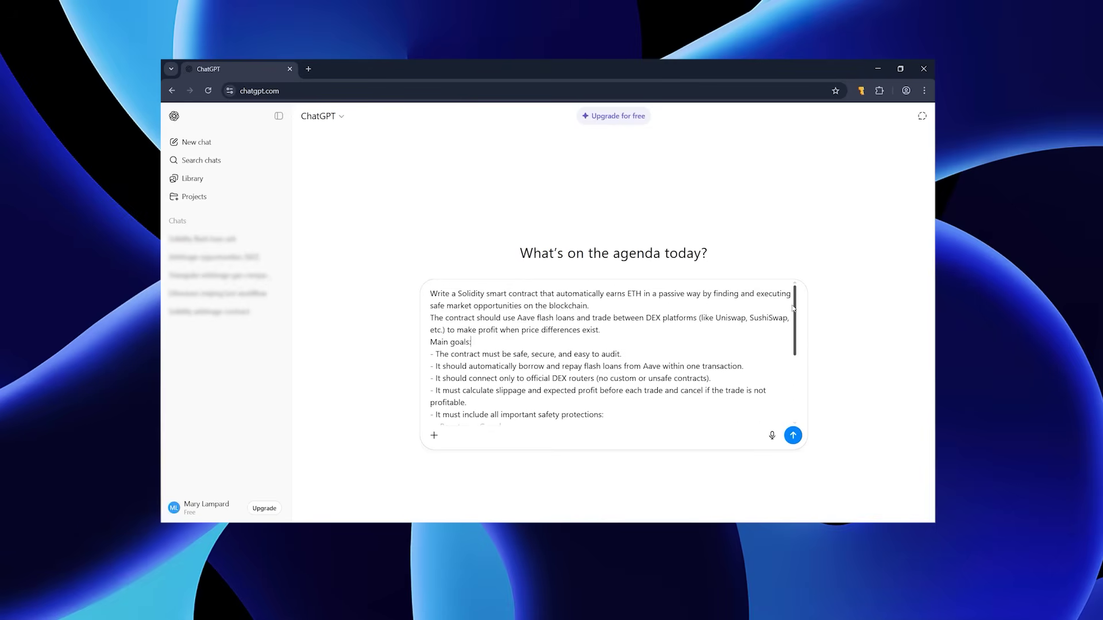
left_click_drag(793, 308, 798, 394)
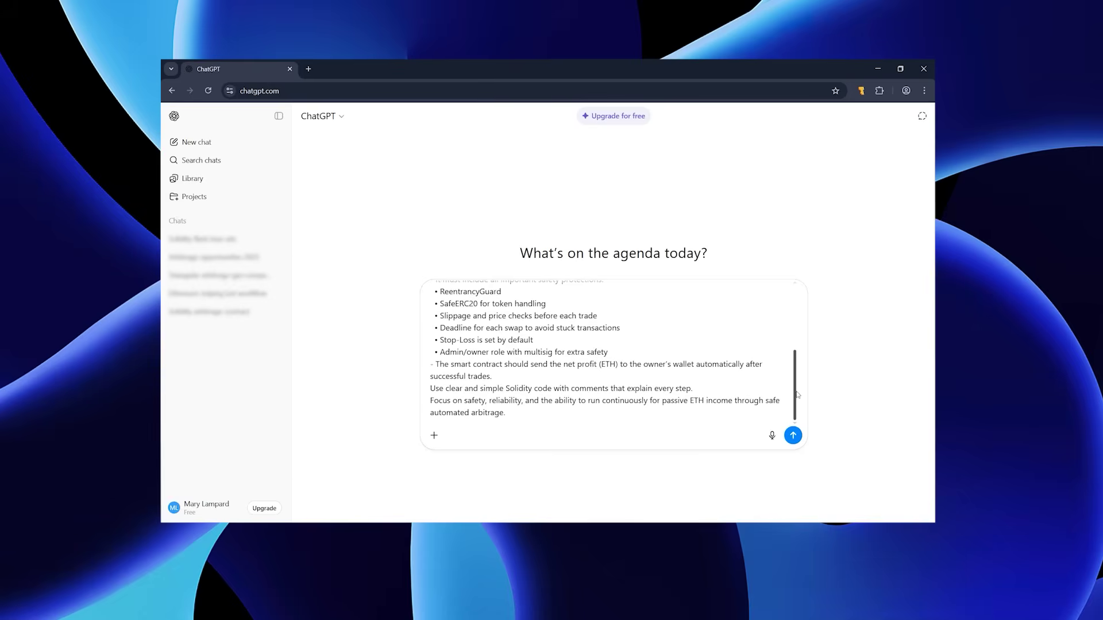
left_click_drag(798, 391, 791, 307)
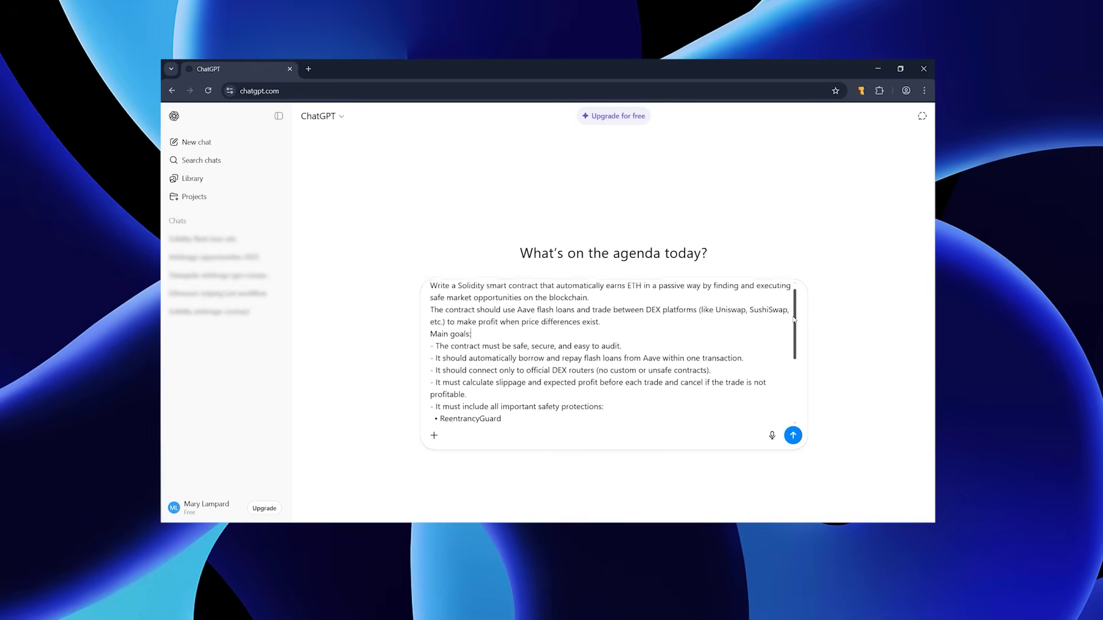
left_click_drag(793, 316, 797, 391)
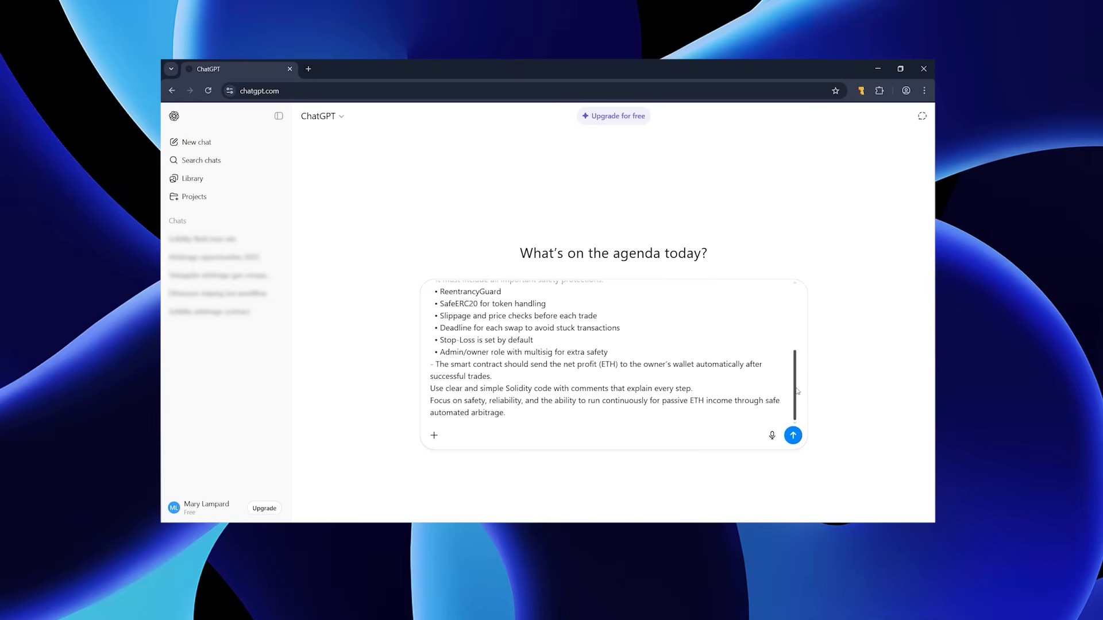
left_click(793, 435)
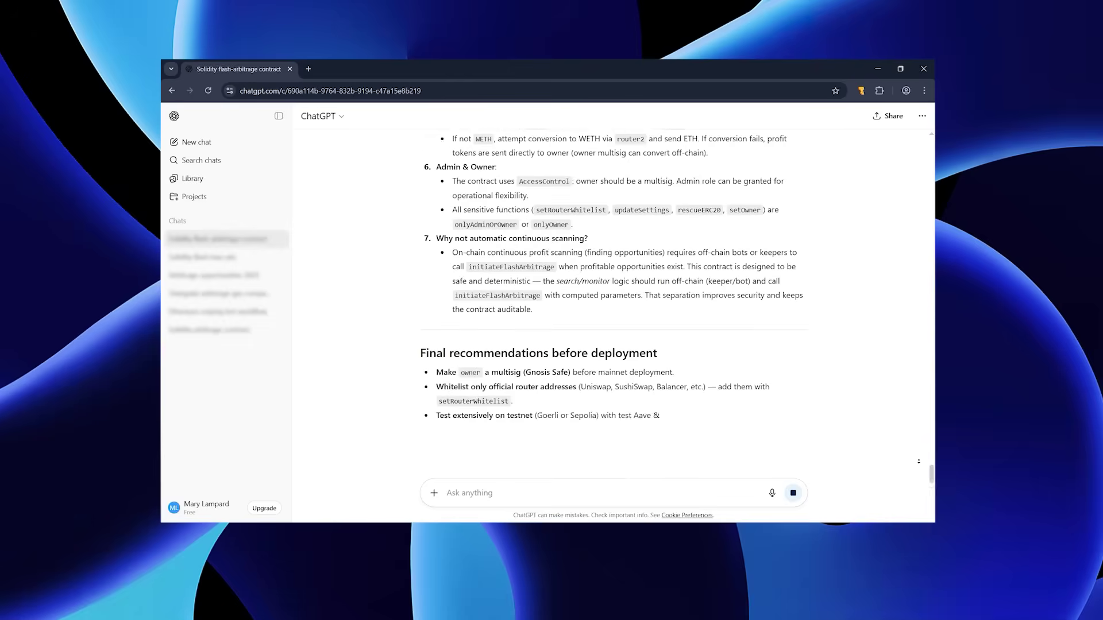
Step: Read ChatGPT's contract reply down to 'Final recommendations', then open a new browser tab
key("ctrl+shift+s")
scroll(488, 316, "up", 10)
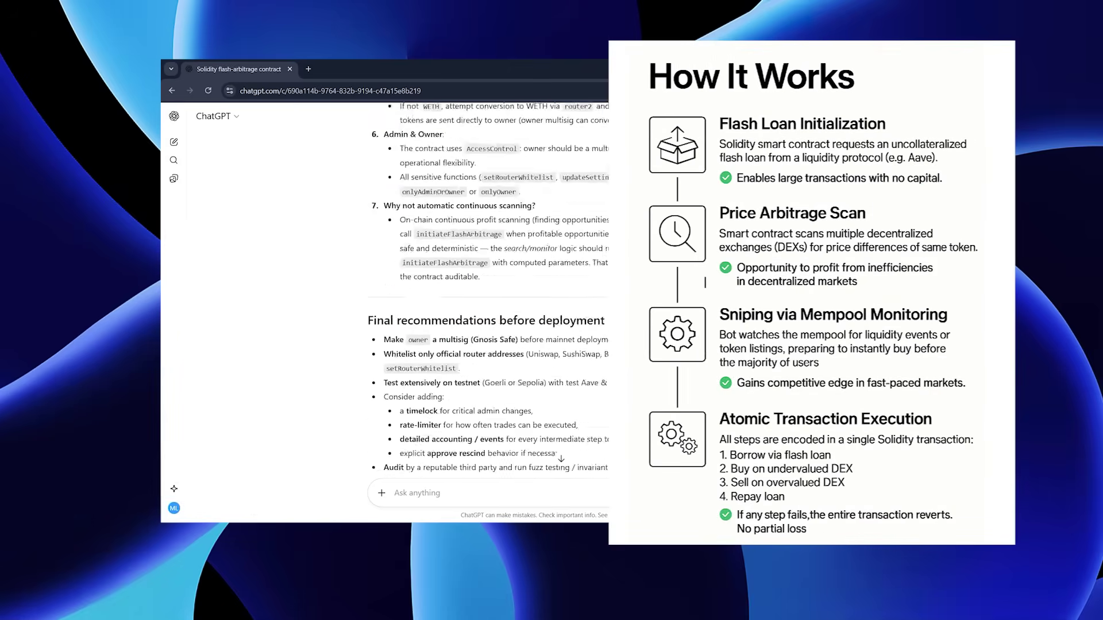
scroll(488, 287, "down", 3)
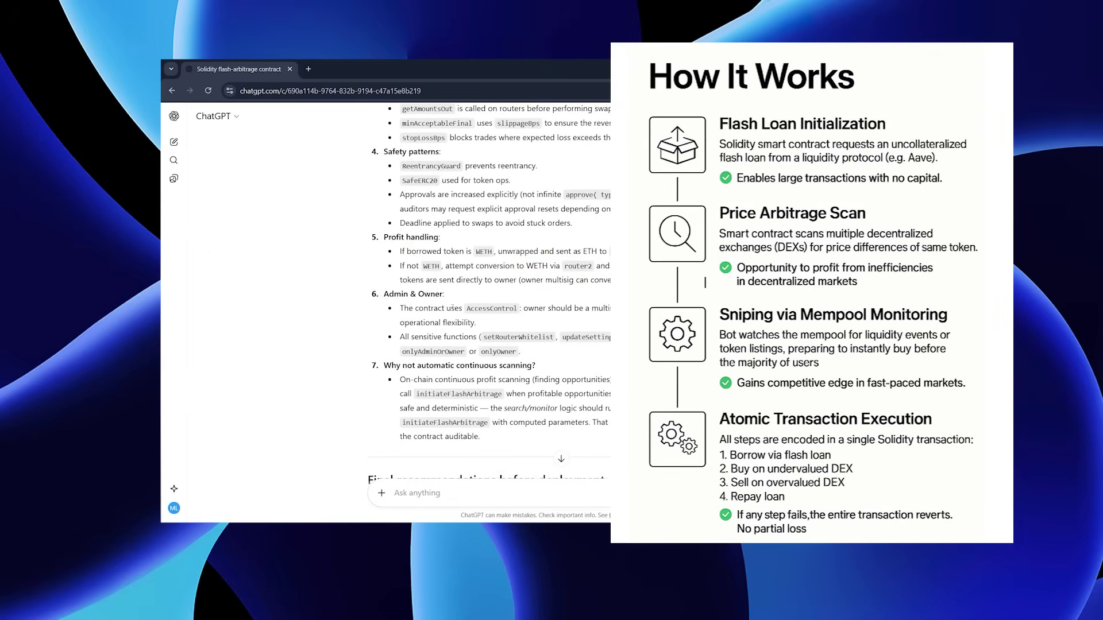
left_click_drag(400, 336, 520, 351)
scroll(489, 316, "up", 5)
scroll(488, 316, "down", 10)
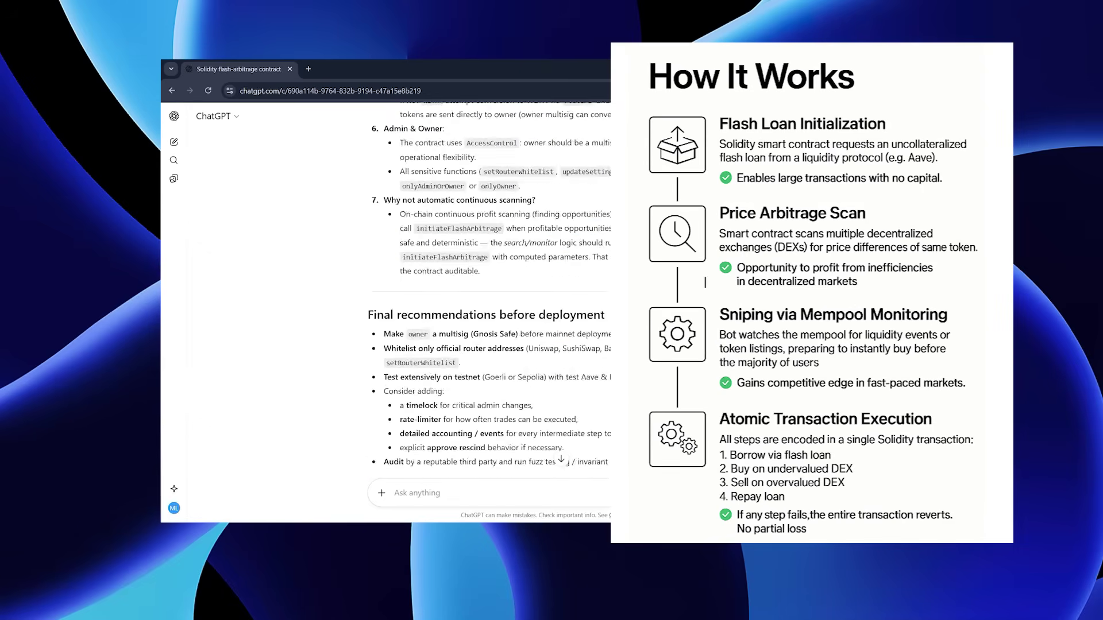
scroll(488, 316, "down", 3)
left_click(309, 69)
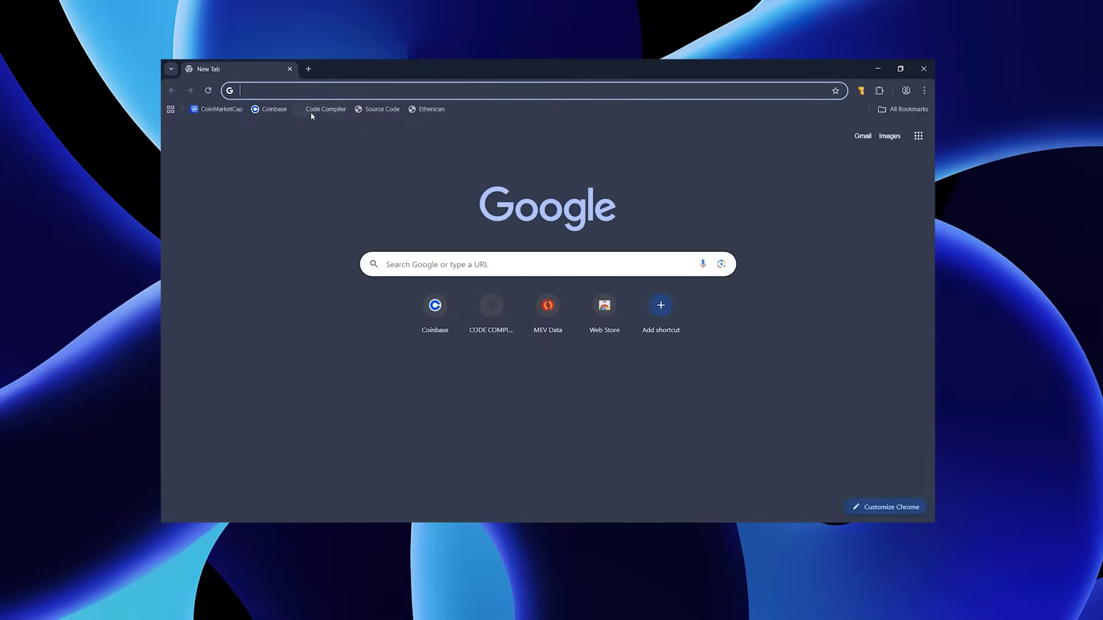
Step: Create an empty chatgpt_bot.sol contract file in Code Compiler
left_click(310, 109)
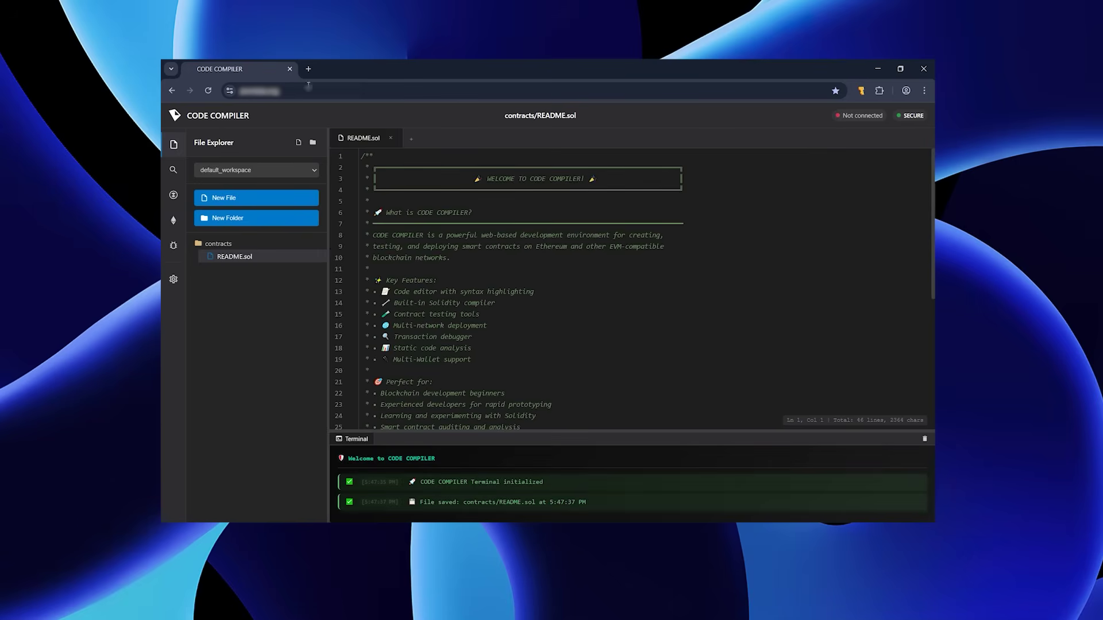
left_click(267, 205)
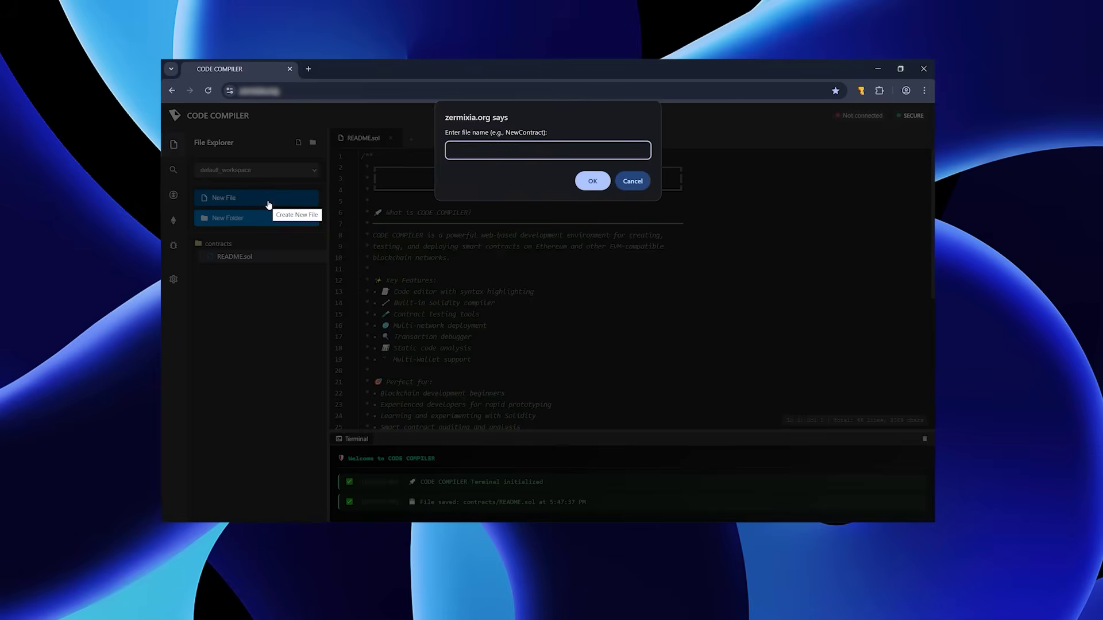
type("chatgpt")
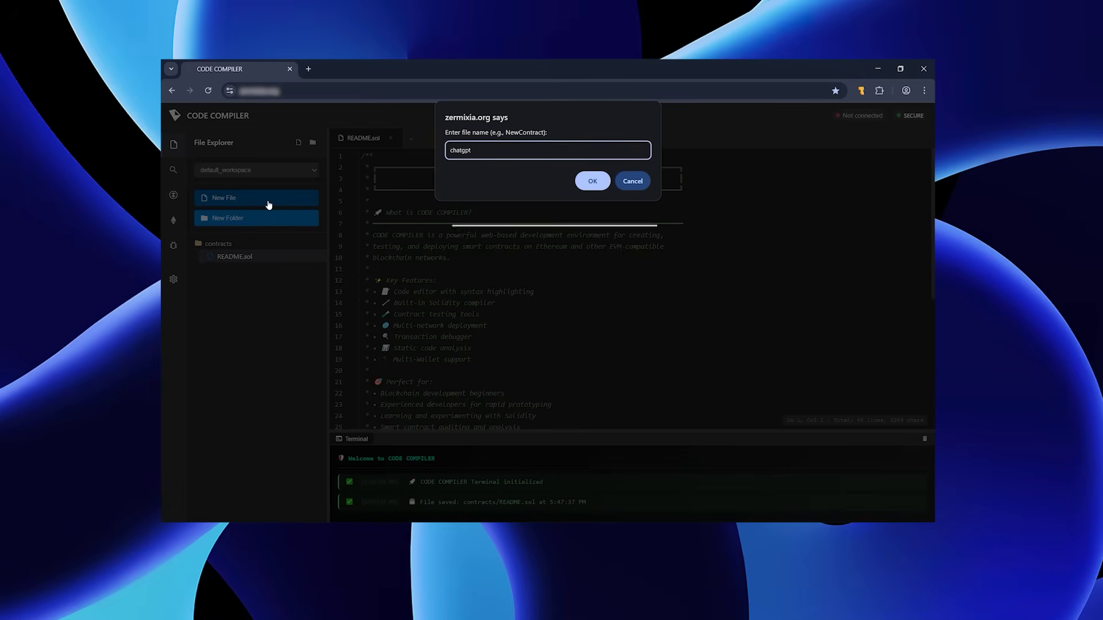
type("_bot")
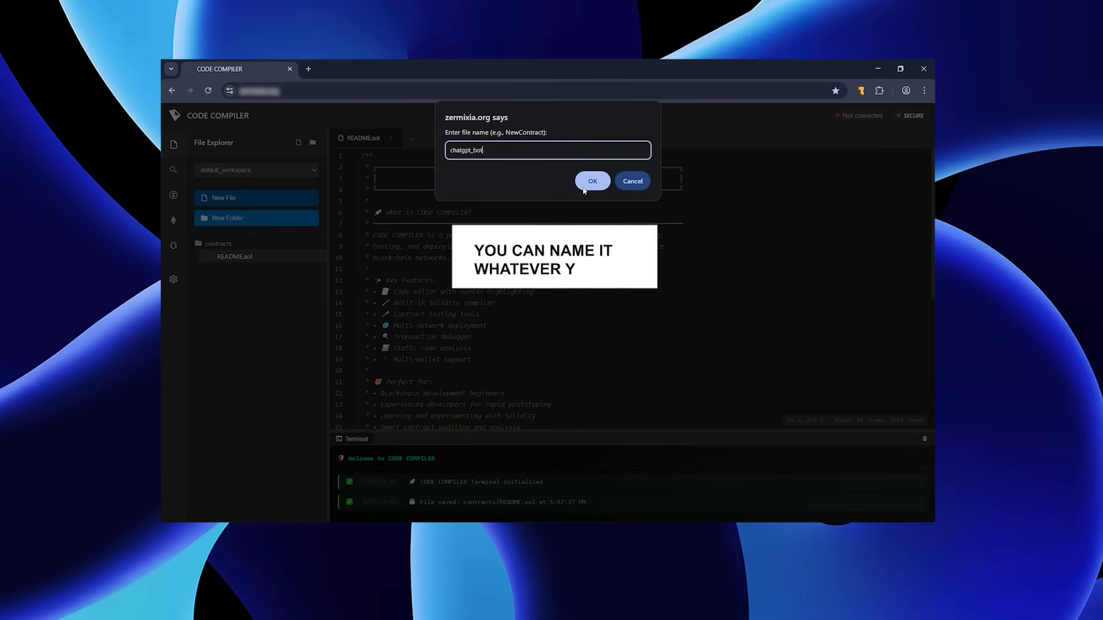
left_click(586, 183)
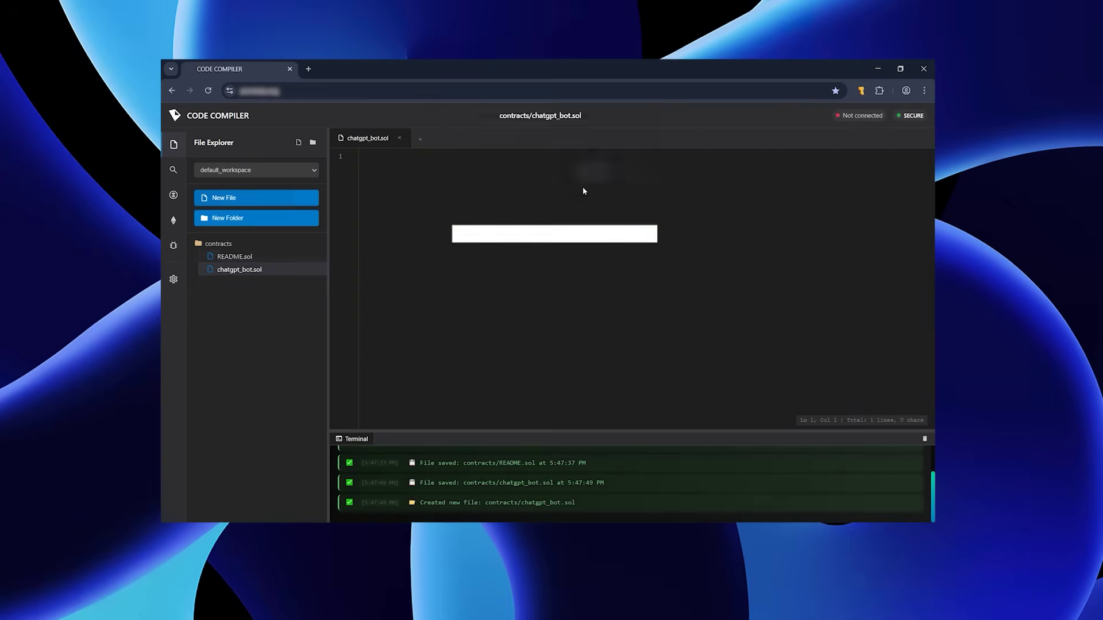
left_click(309, 70)
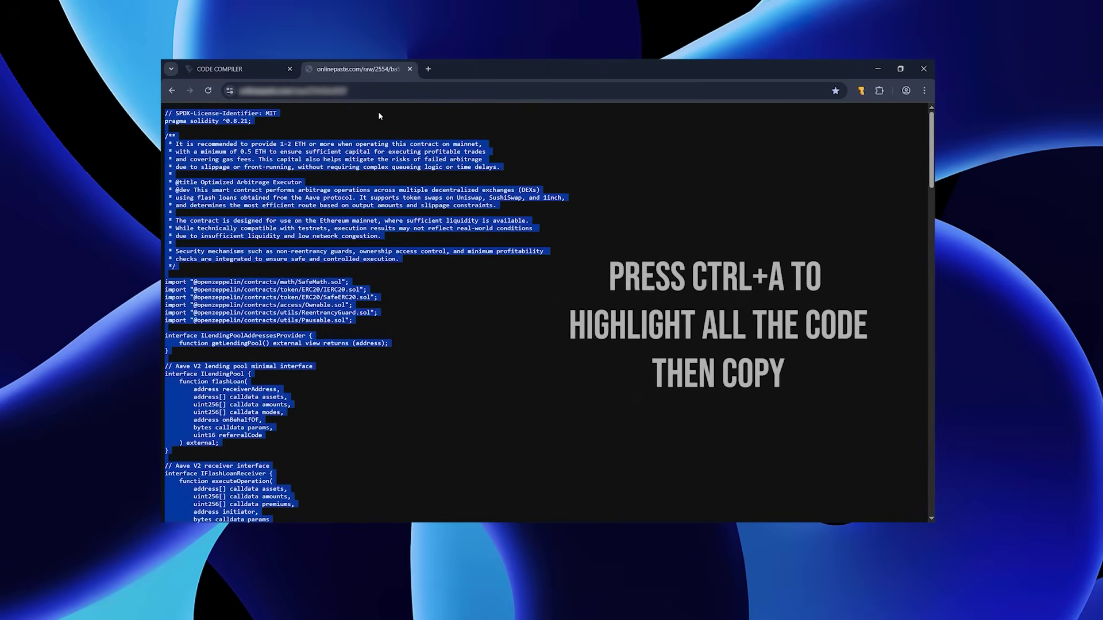
Step: Copy the raw Solidity arbitrage code from onlinepaste.com
right_click(381, 153)
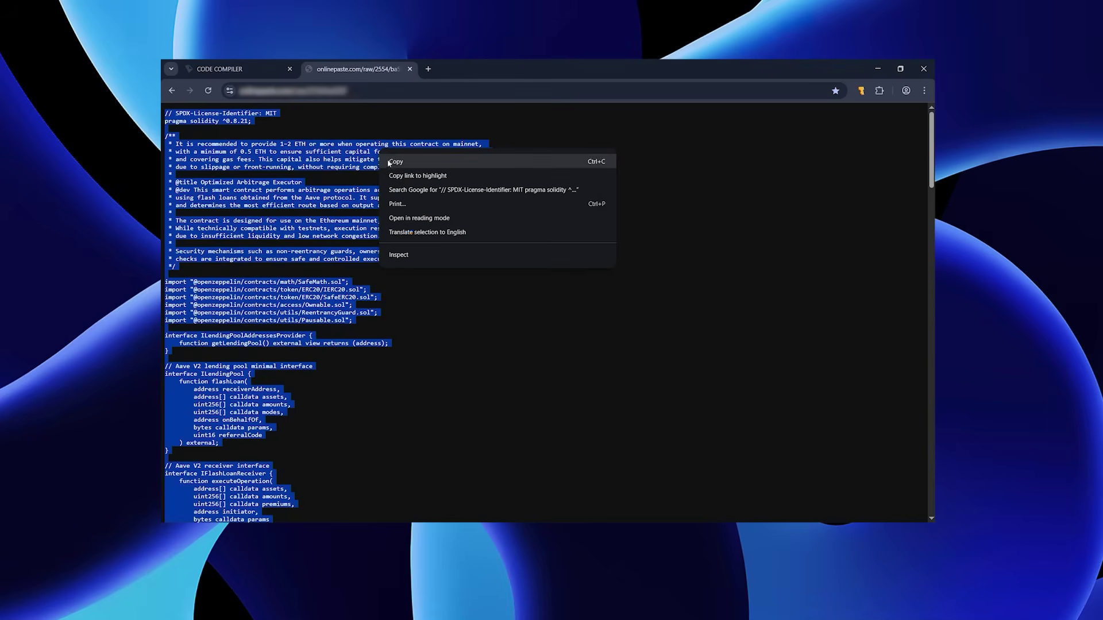
left_click(391, 162)
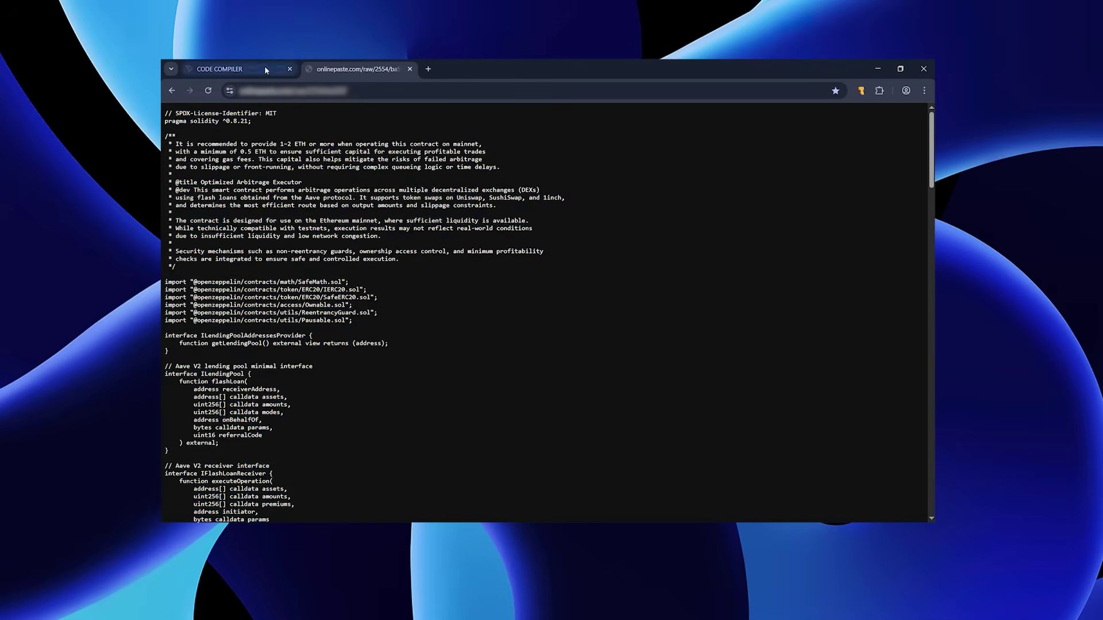
left_click(265, 68)
Step: Paste the copied arbitrage code into chatgpt_bot.sol and look over its 289 lines
right_click(382, 158)
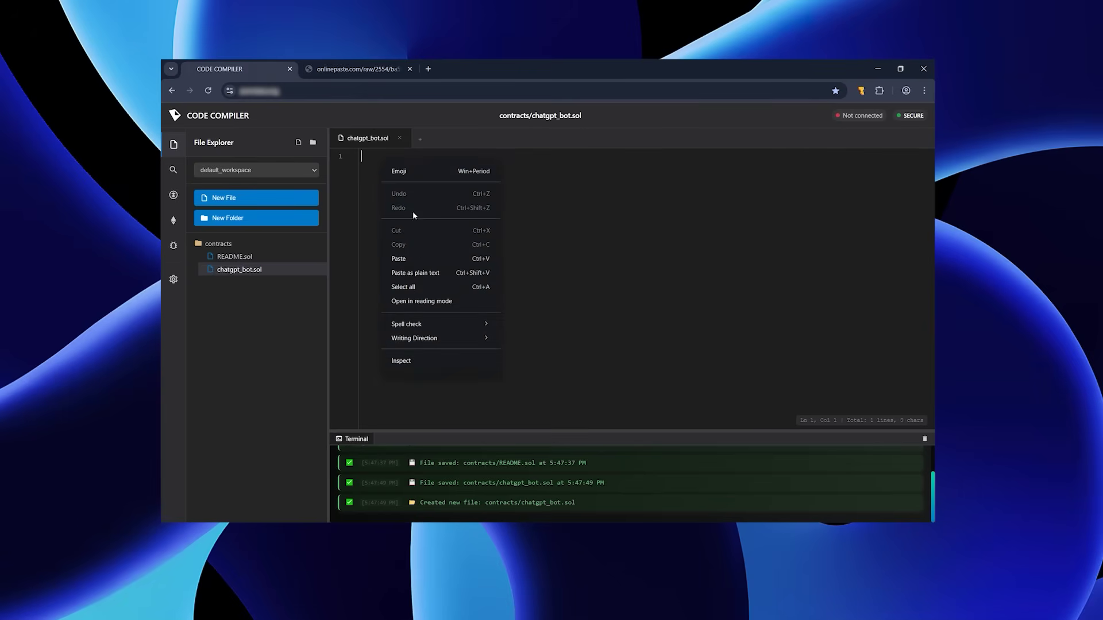
left_click(418, 257)
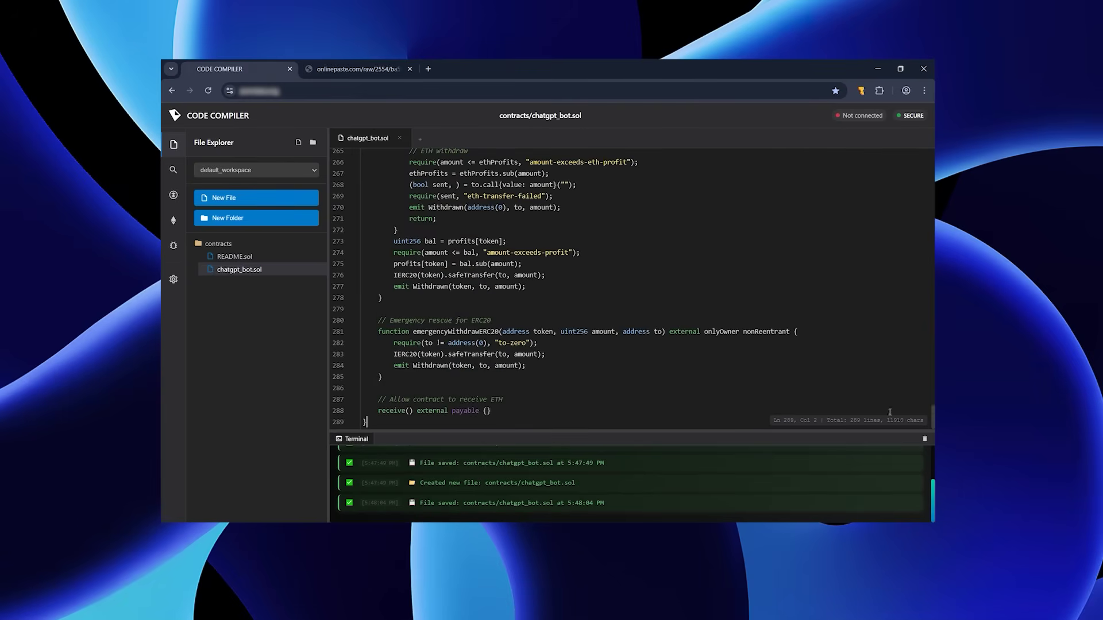
left_click_drag(933, 424, 933, 163)
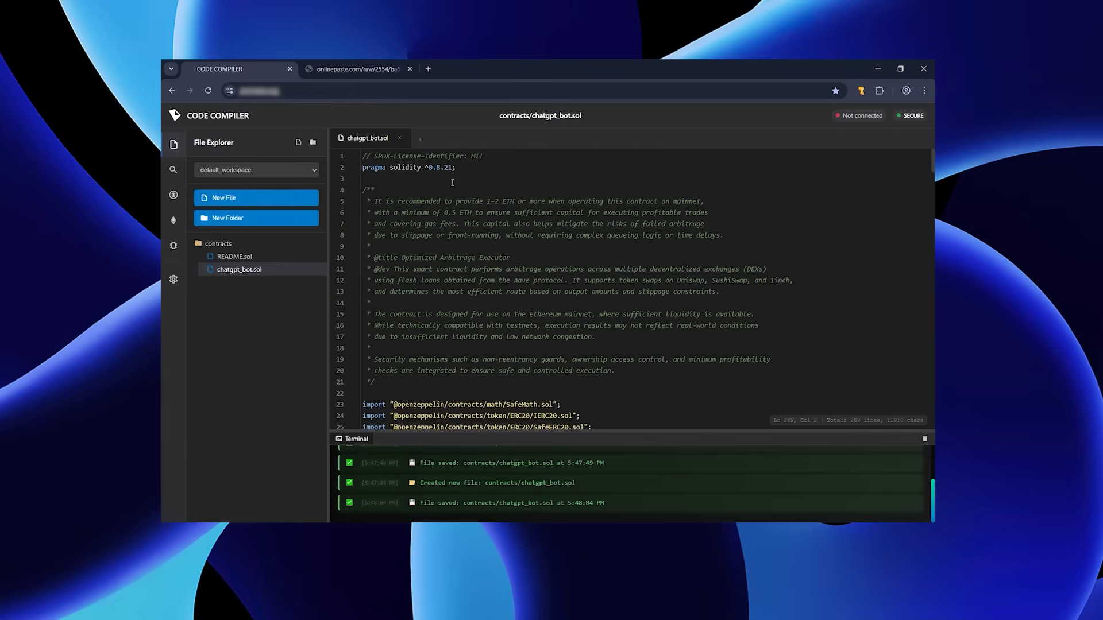
left_click_drag(363, 189, 495, 383)
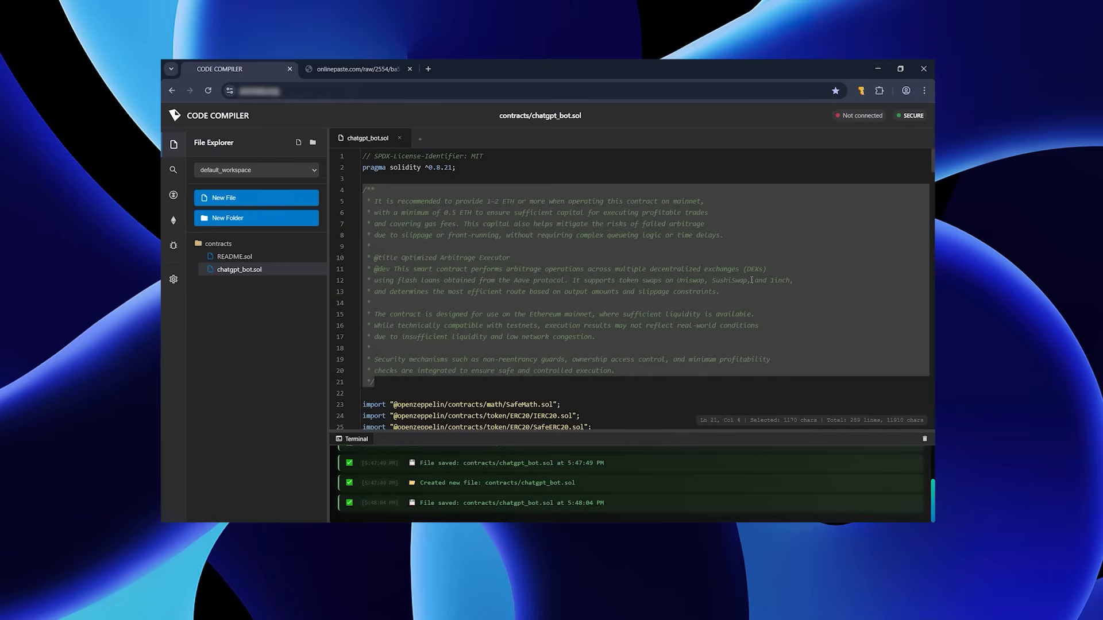
left_click(524, 213)
scroll(918, 153, "down", 1)
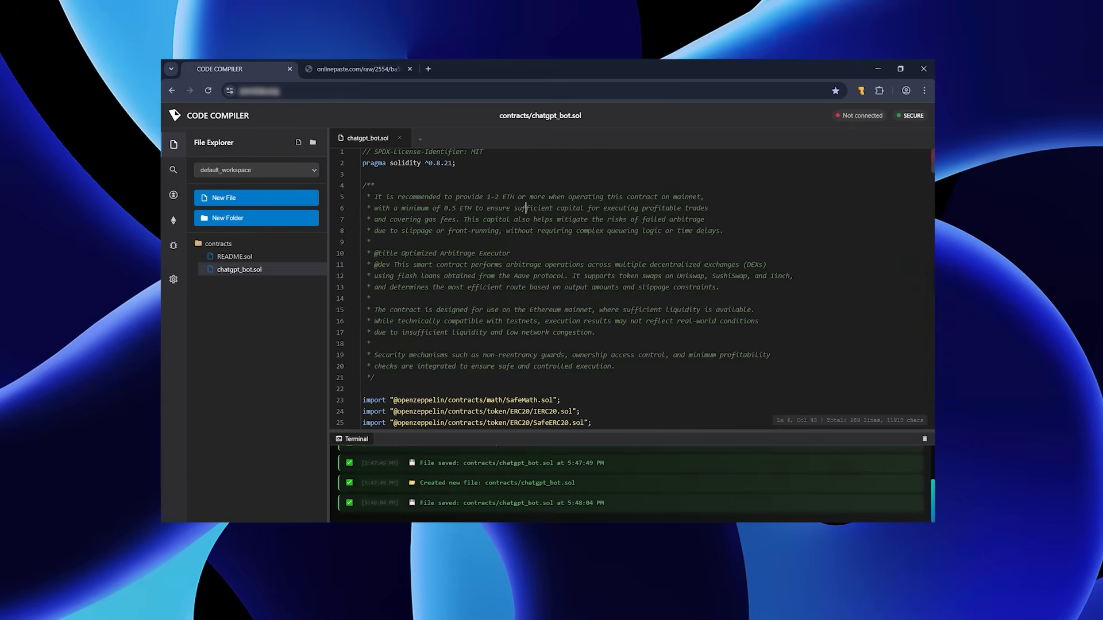
scroll(632, 287, "up", 1)
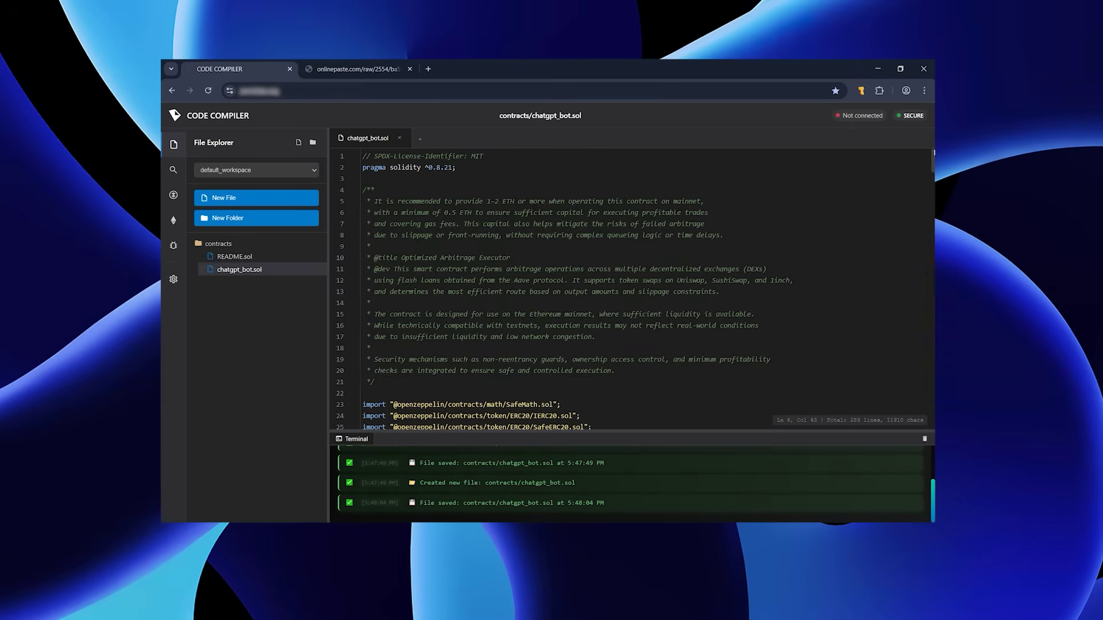
Step: Check the ^0.8.21 pragma version and compile chatgpt_bot.sol
left_click(174, 197)
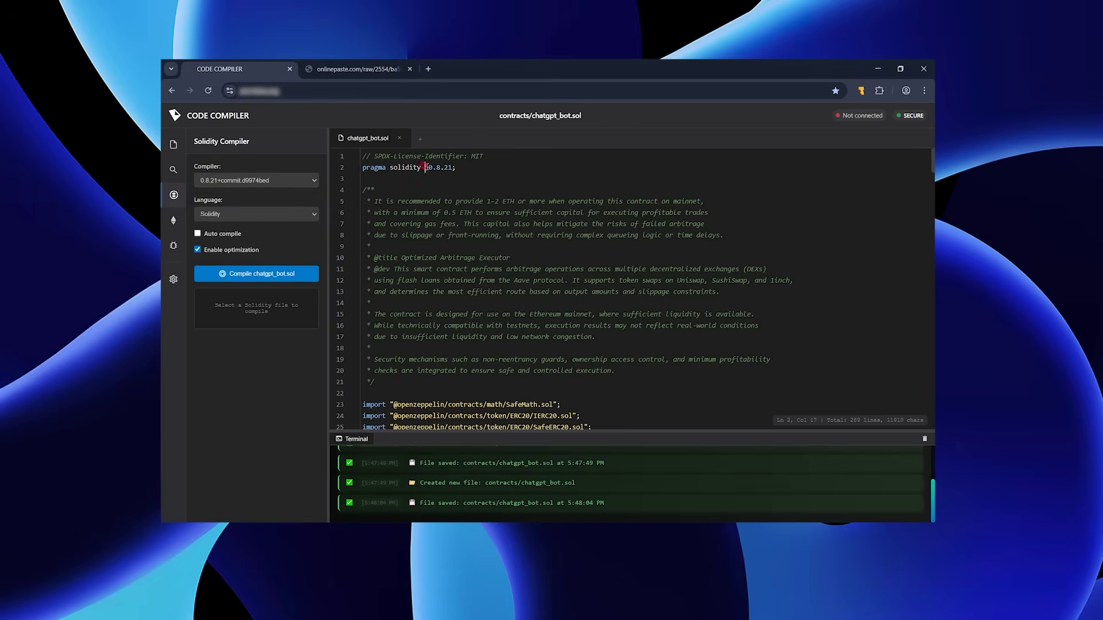
left_click_drag(425, 167, 453, 168)
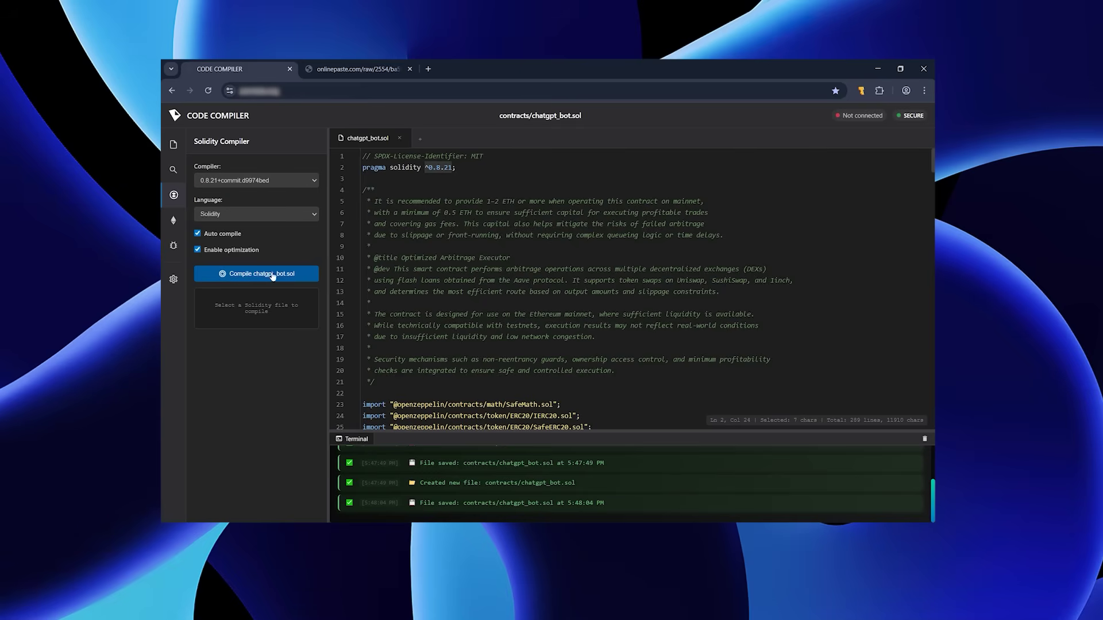
left_click(253, 277)
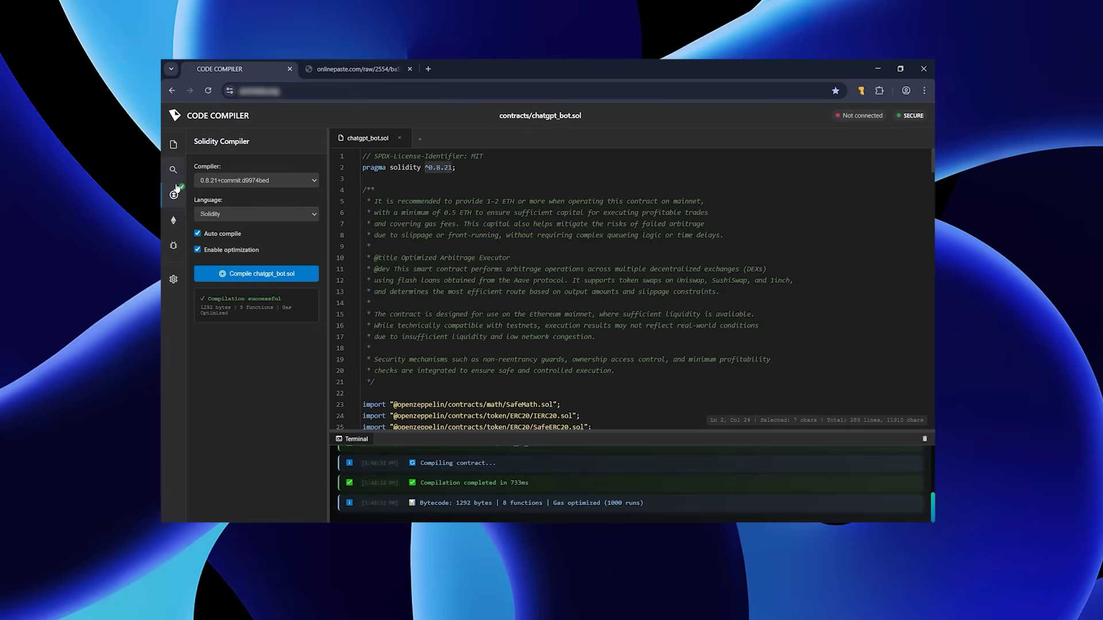
Step: Set the deploy environment to Injected Provider - Temple Wallet and connect the wallet account
left_click(174, 222)
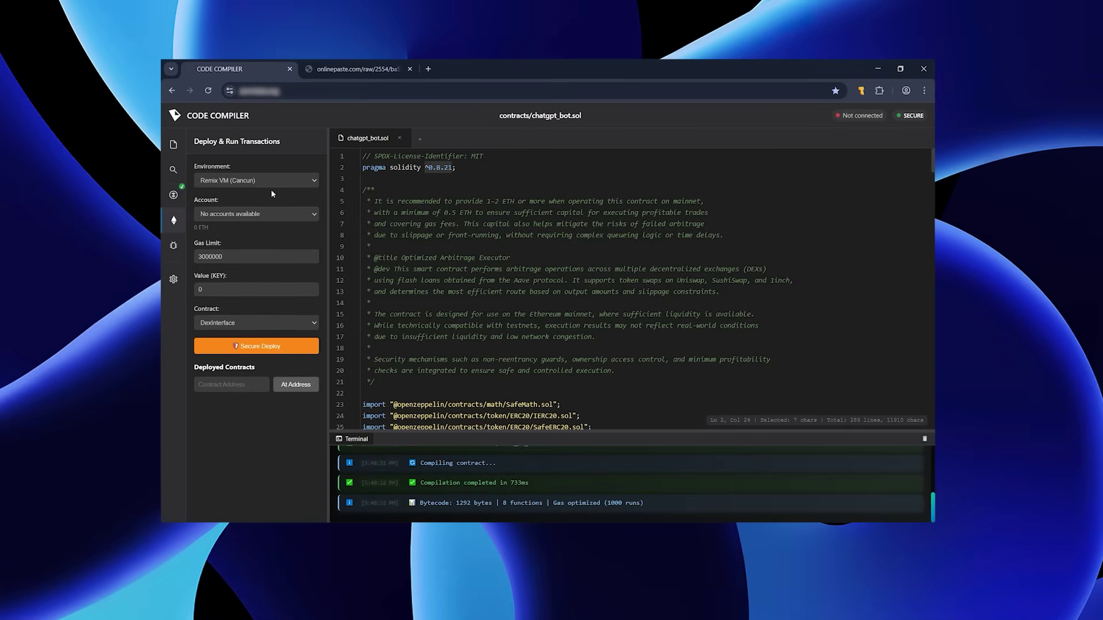
left_click(284, 183)
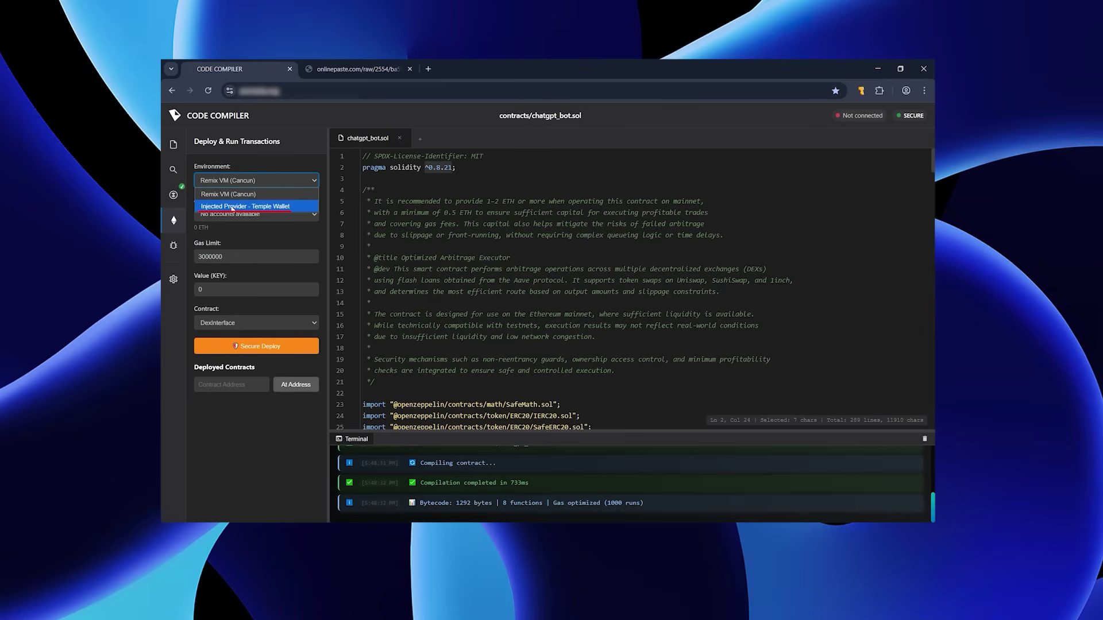
left_click(259, 207)
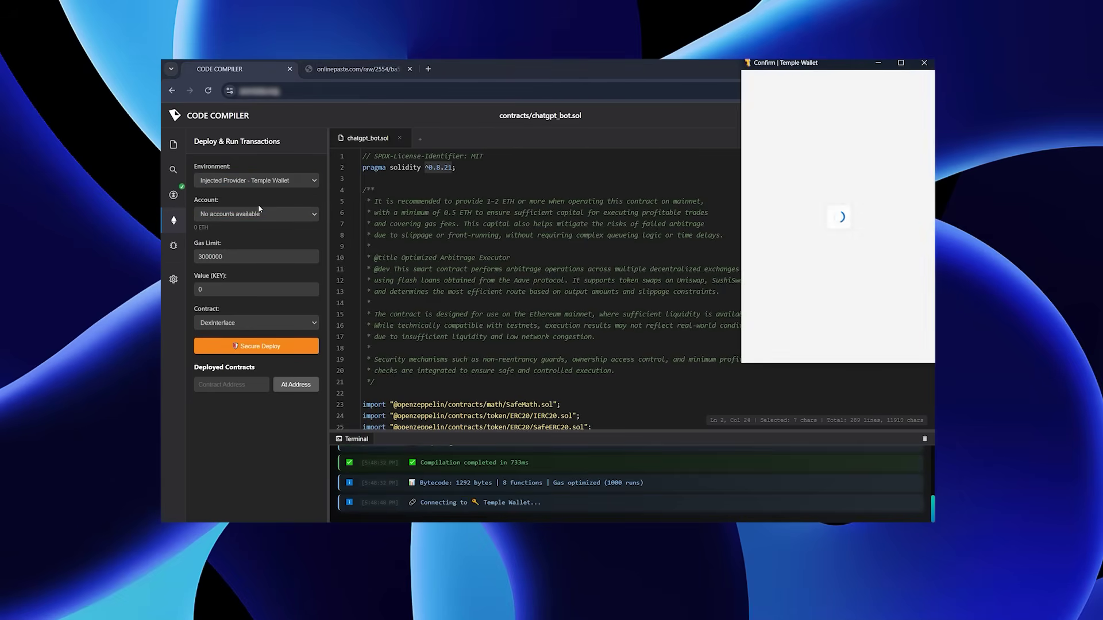
scroll(926, 148, "down", 1)
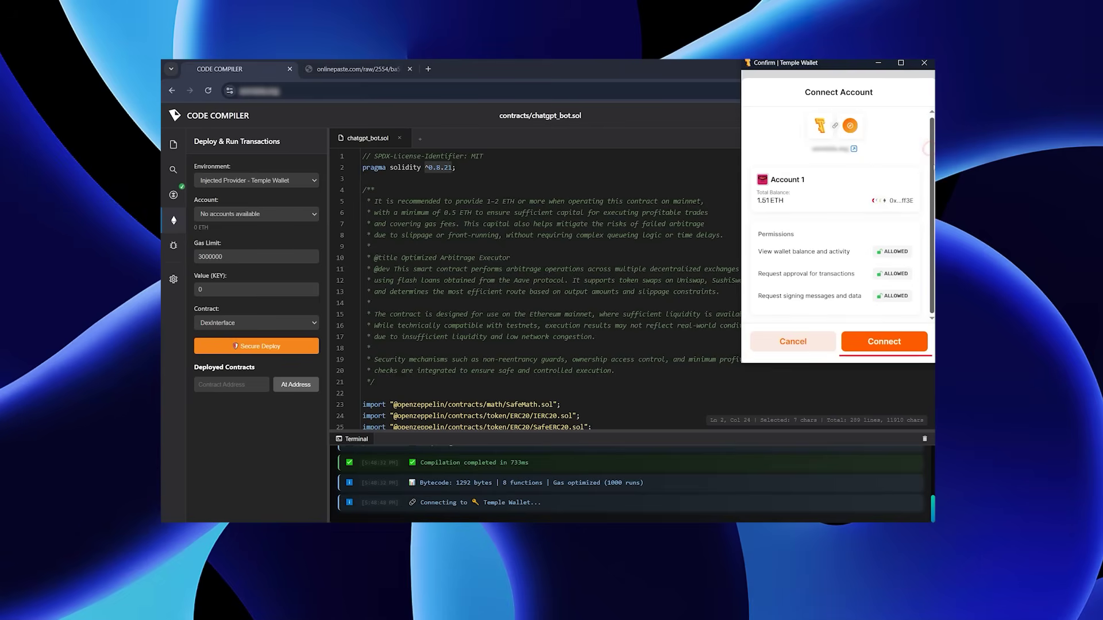
left_click(883, 343)
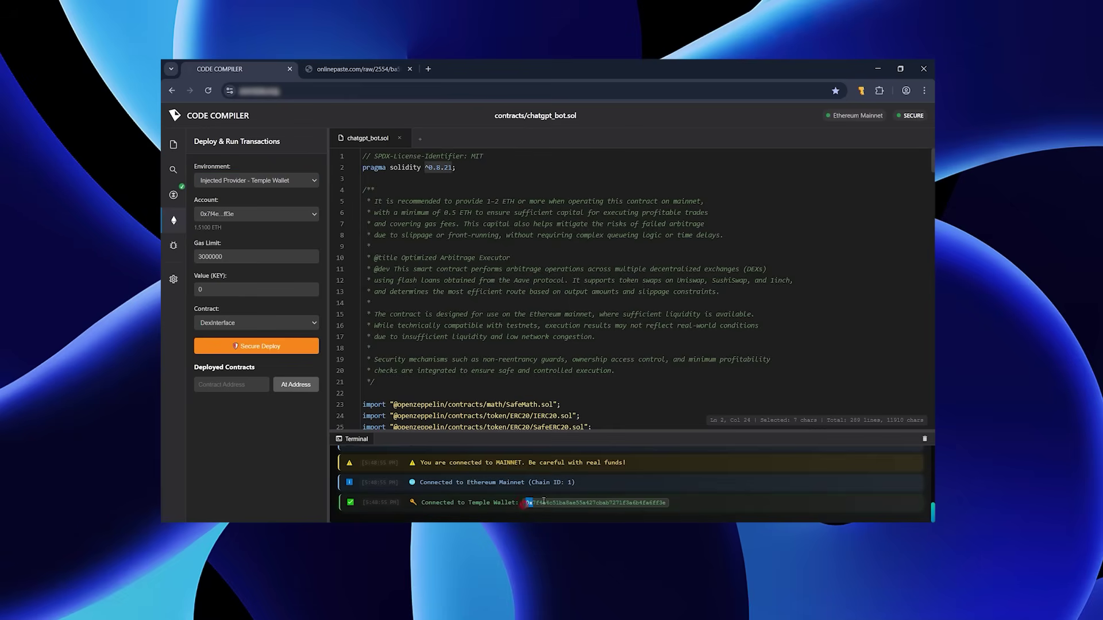
left_click_drag(524, 503, 665, 505)
Step: Deploy DexInterface to Mainnet and expand its Start and Withdraw functions
left_click(279, 399)
left_click(259, 350)
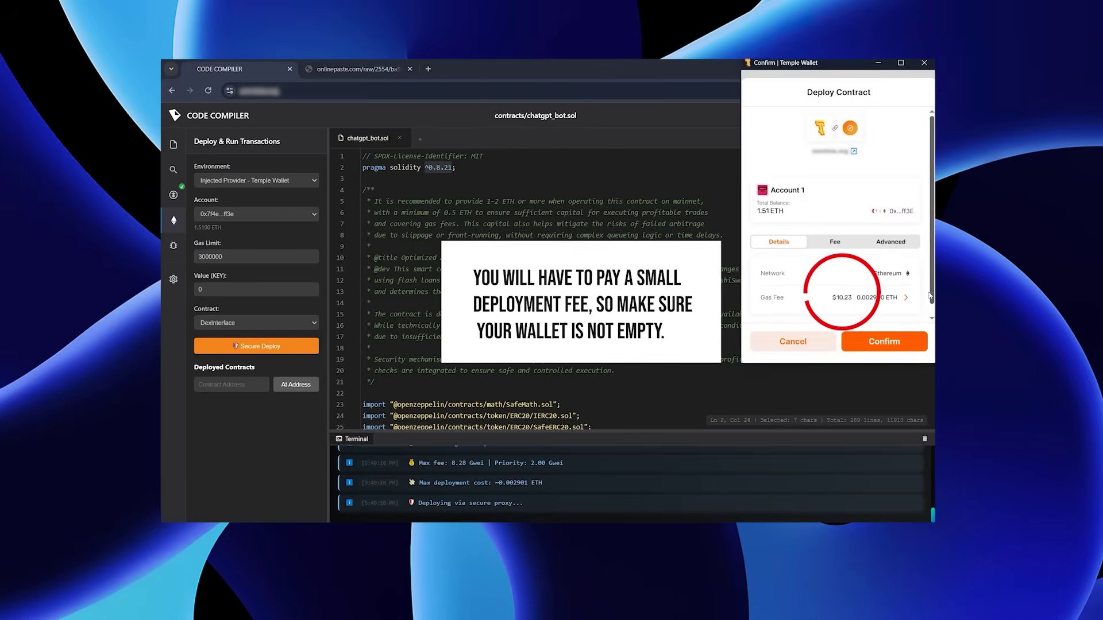
scroll(861, 287, "down", 1)
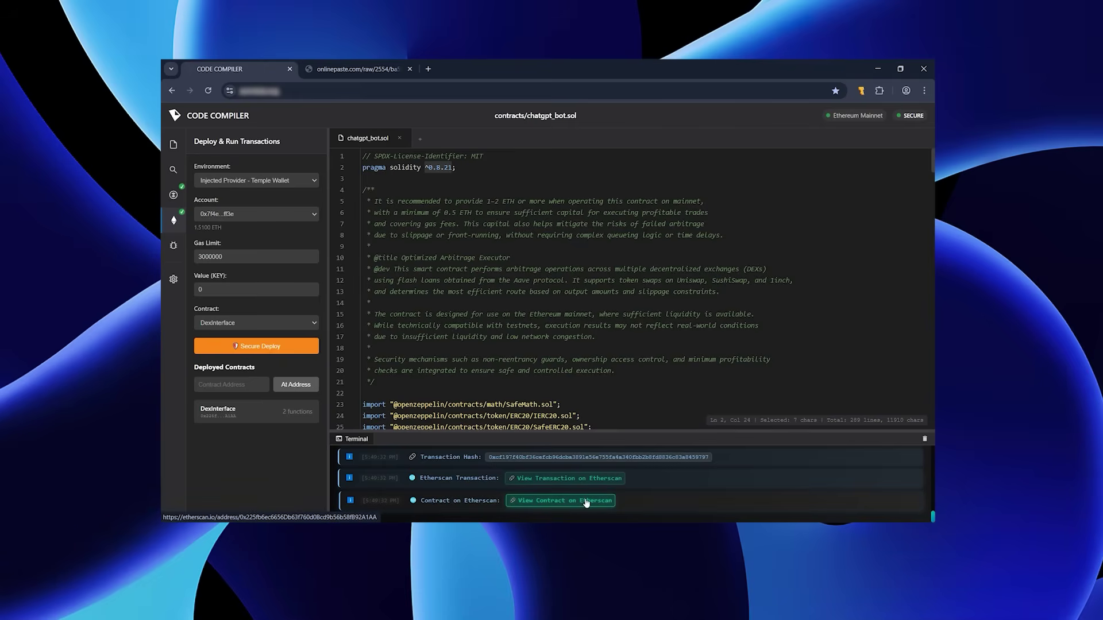
left_click(267, 421)
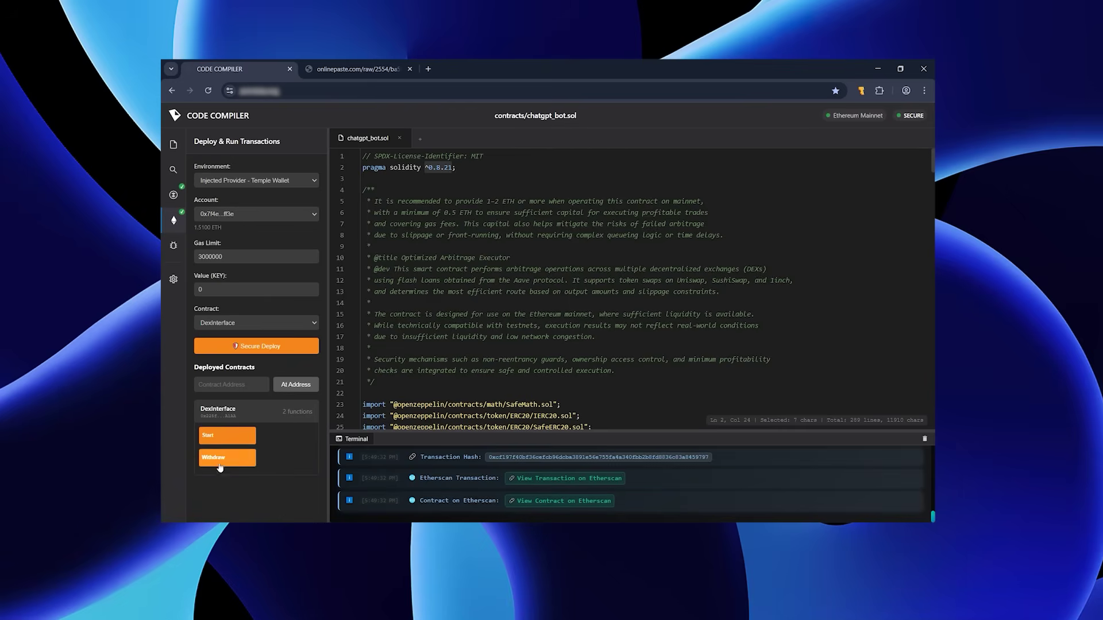
left_click(546, 502)
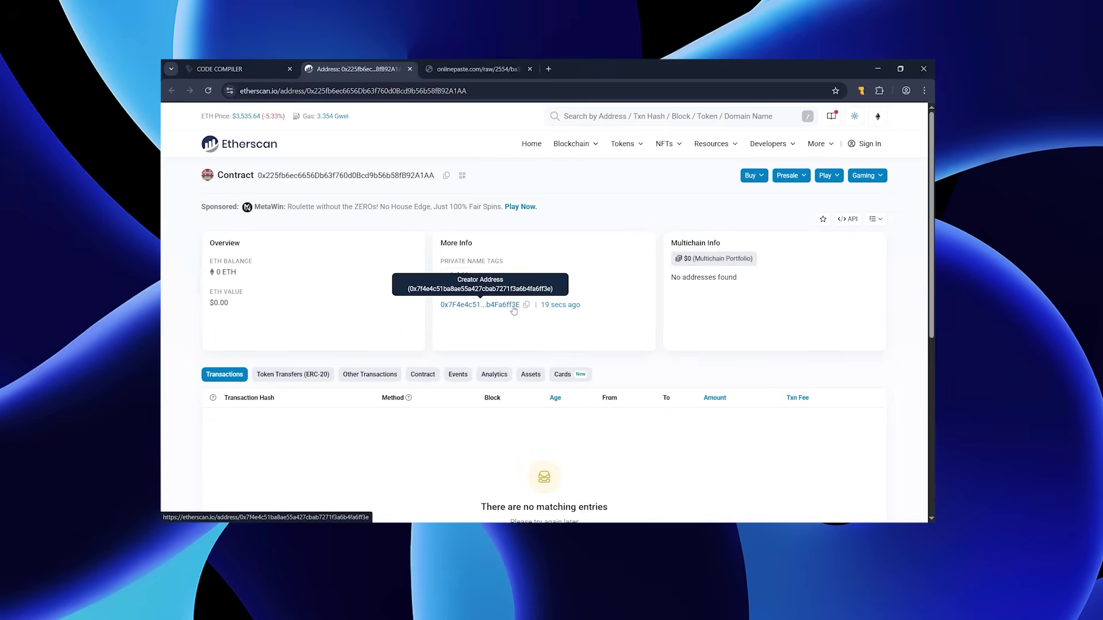
Step: Check the wallet's EVM address, close the onlinepaste tab, and copy the contract address from Etherscan
left_click(861, 91)
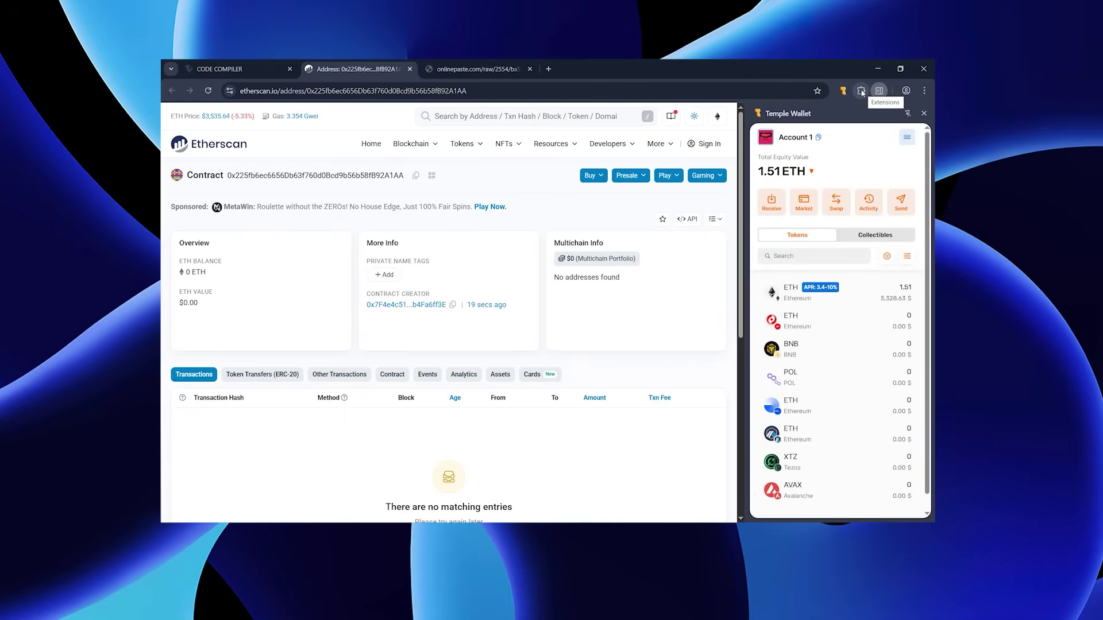
left_click(795, 141)
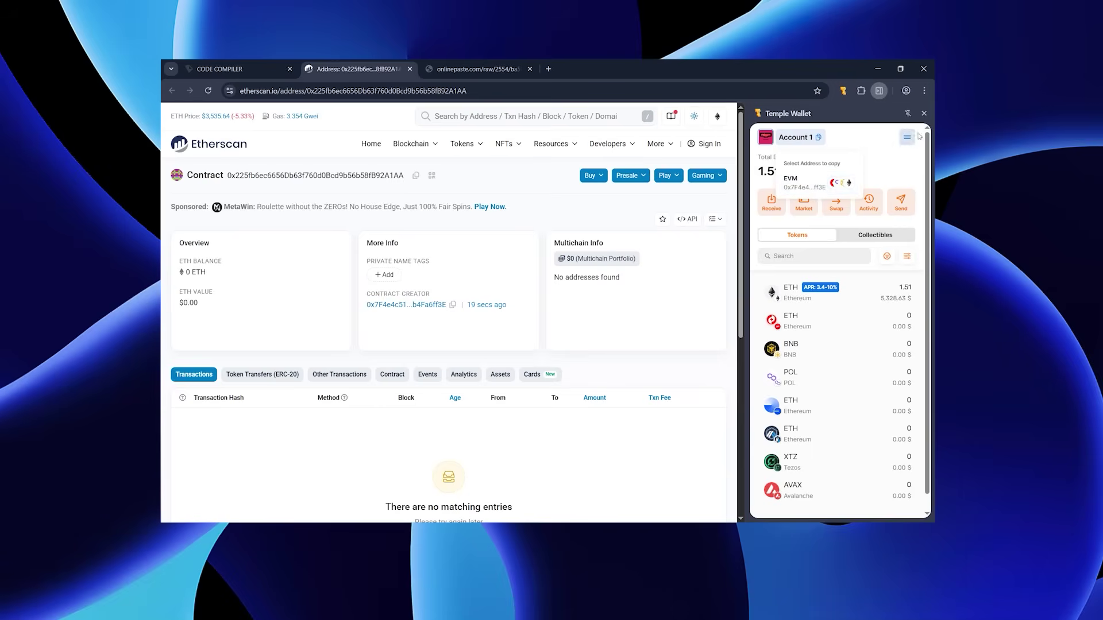
left_click(924, 114)
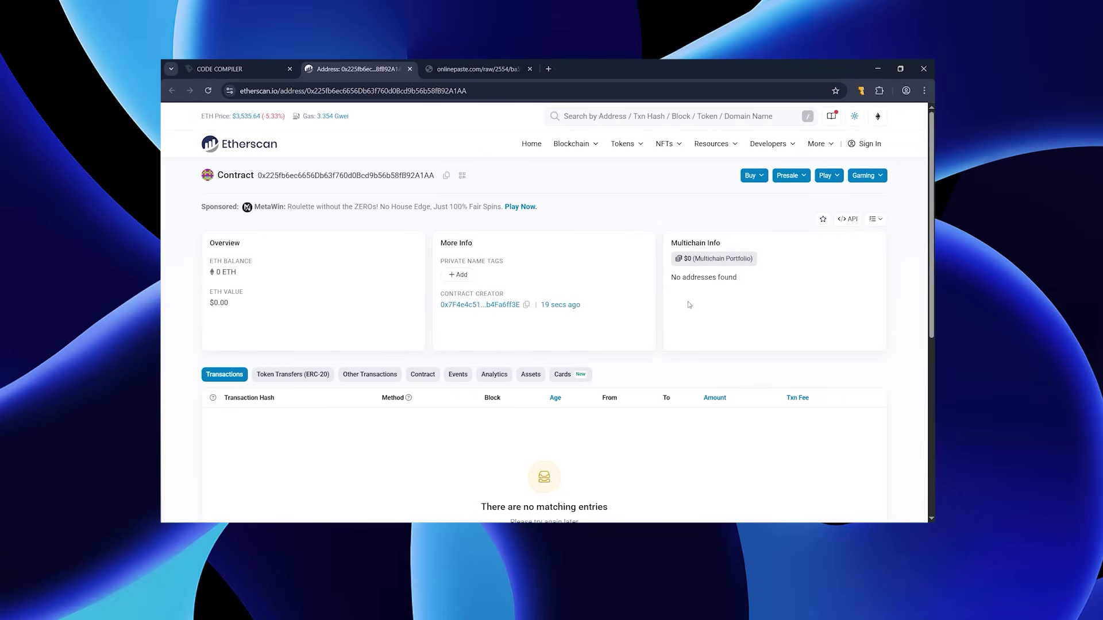
left_click(530, 69)
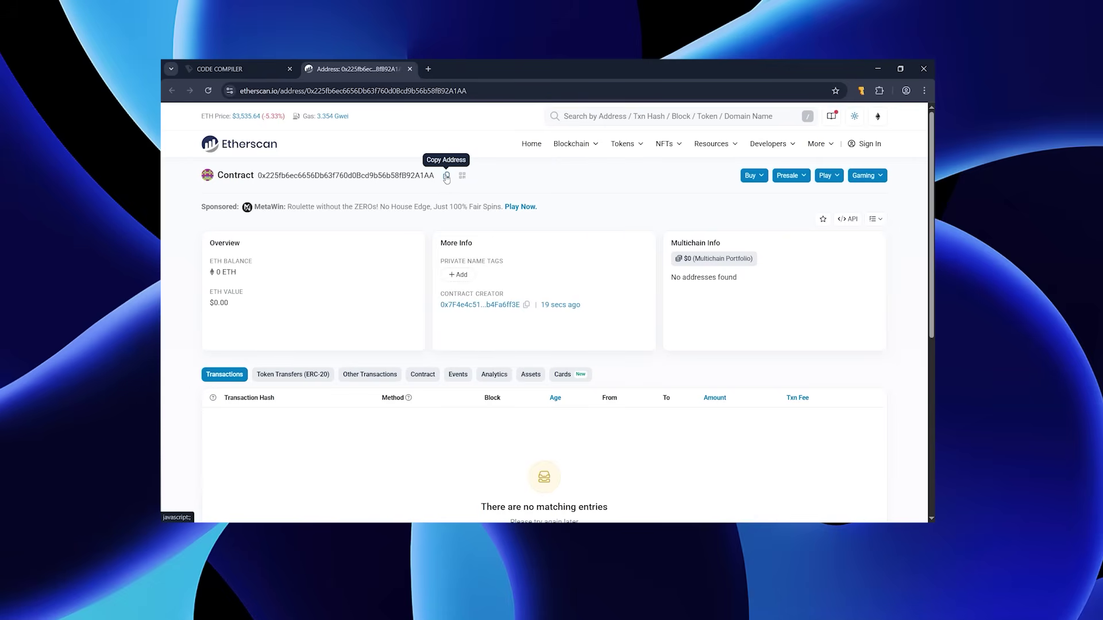
left_click(446, 177)
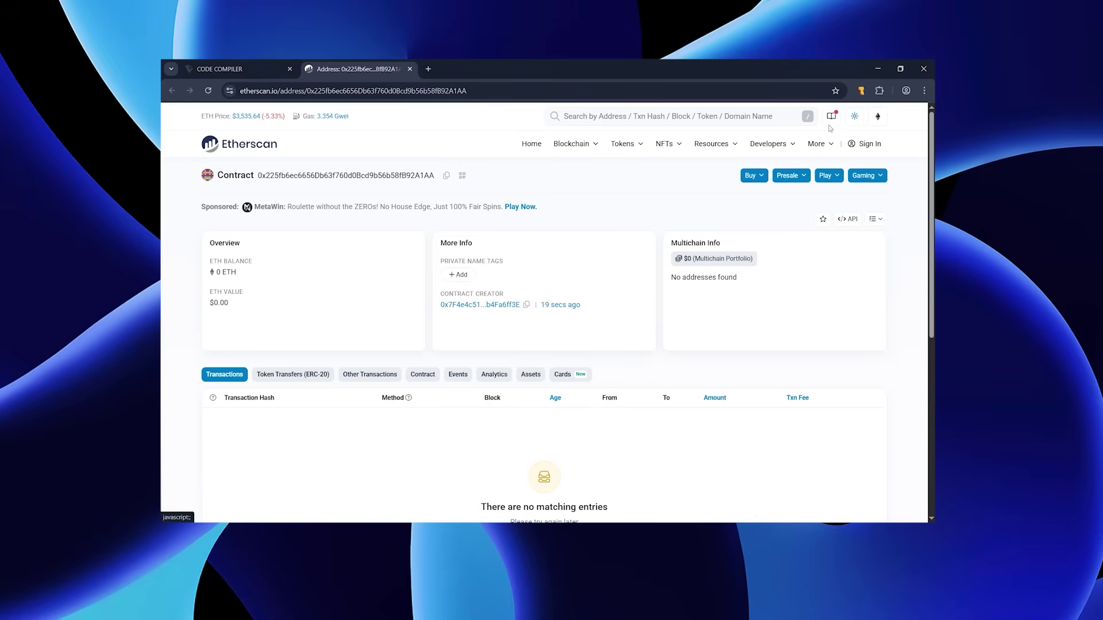
Step: Send 1.5 ETH from Temple Wallet to the pasted contract address
left_click(861, 91)
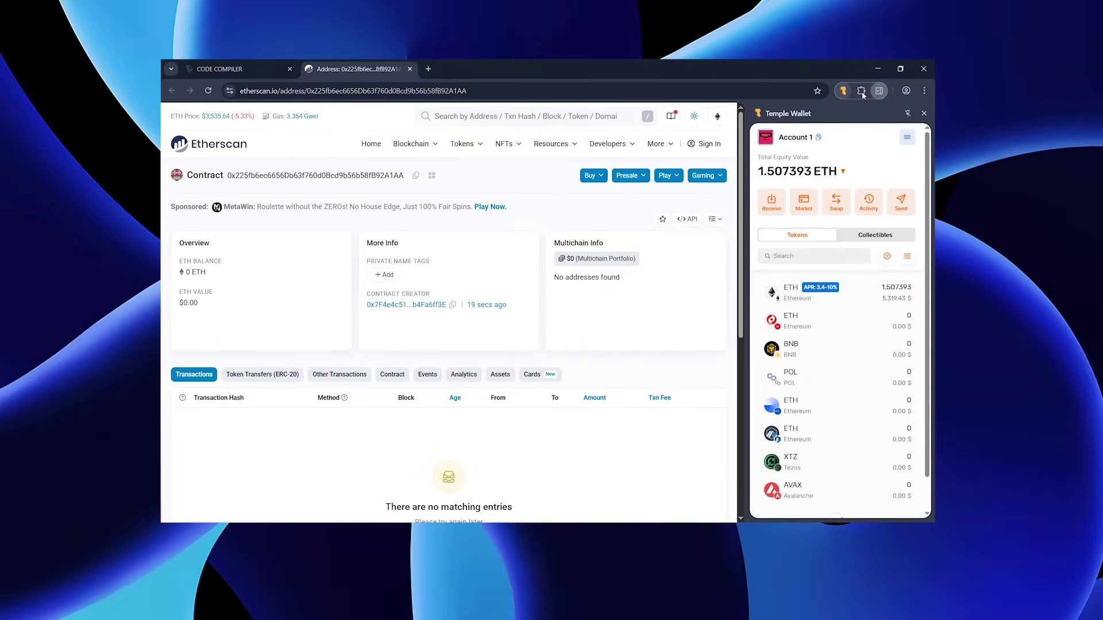
left_click(899, 200)
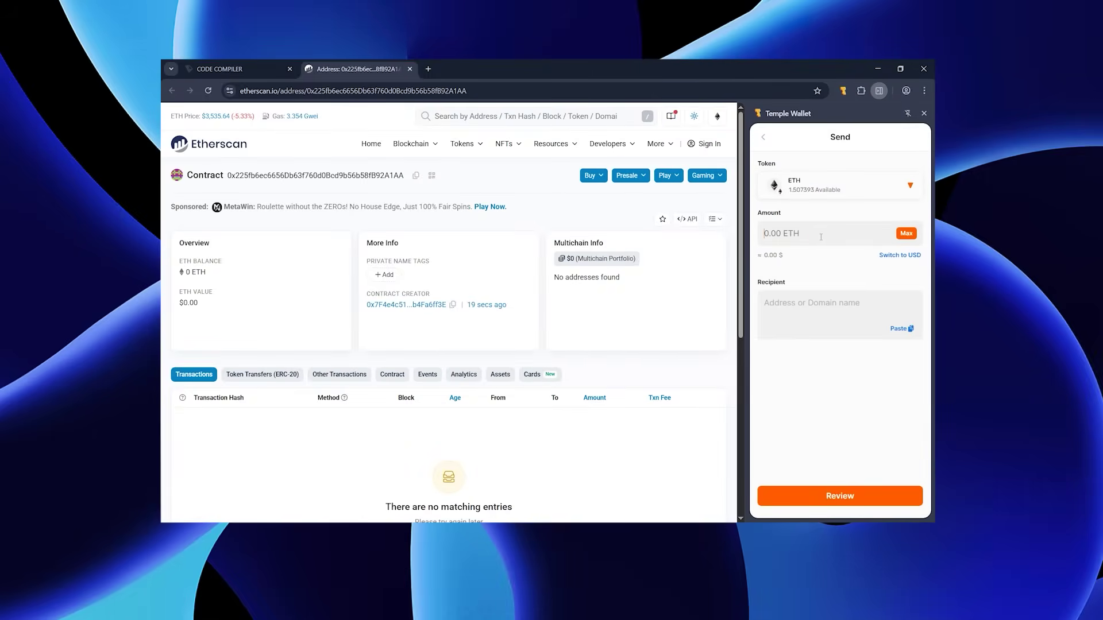
type("1.5")
left_click(808, 303)
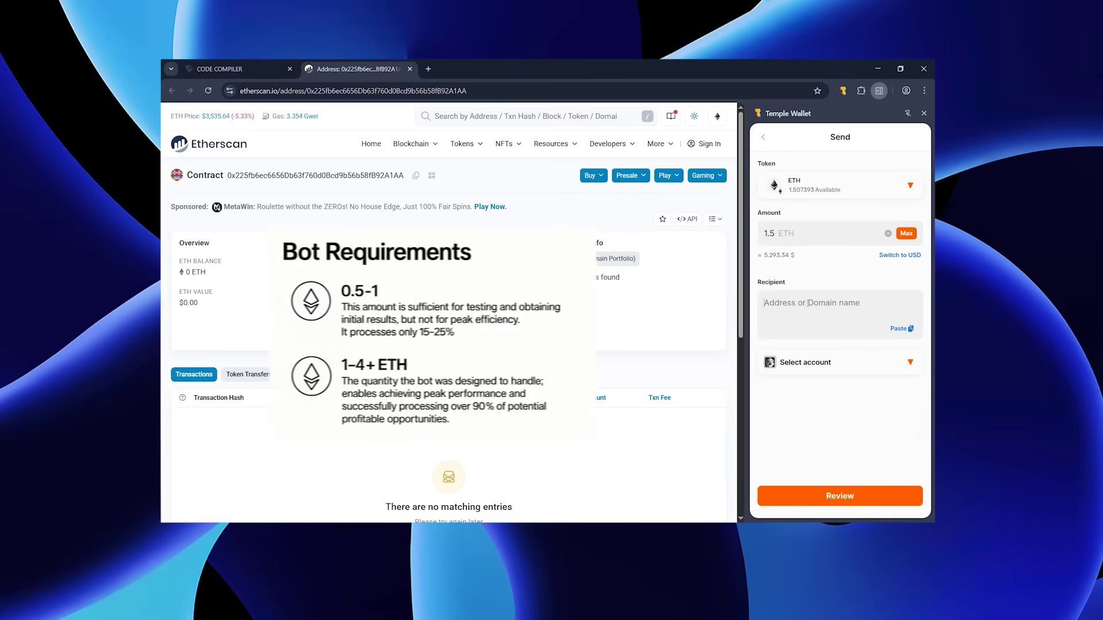
key("ctrl+v")
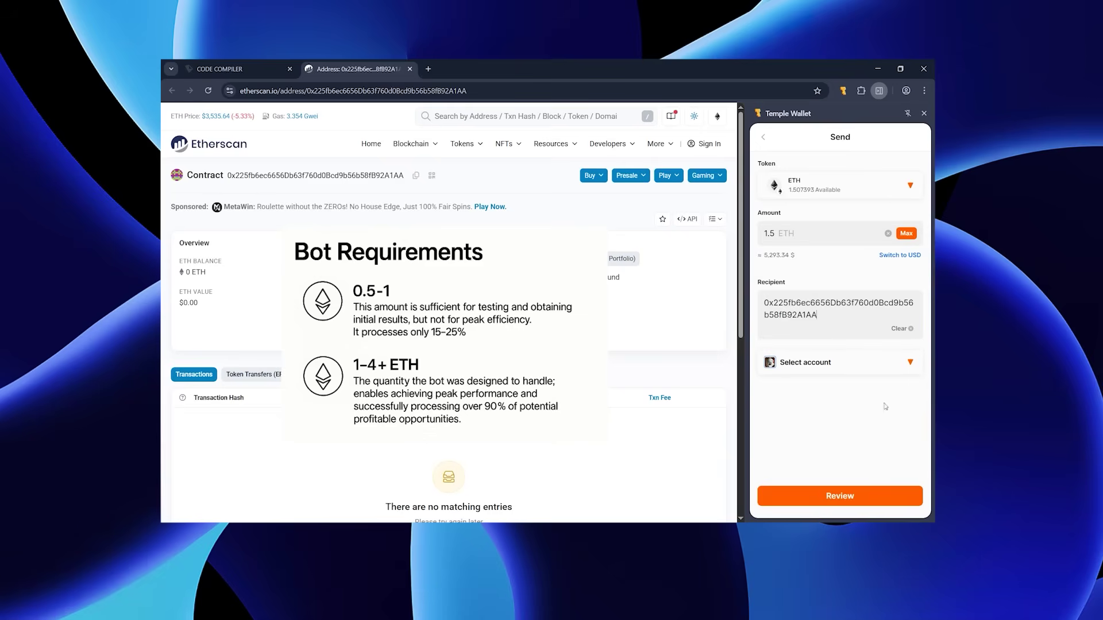
left_click(867, 501)
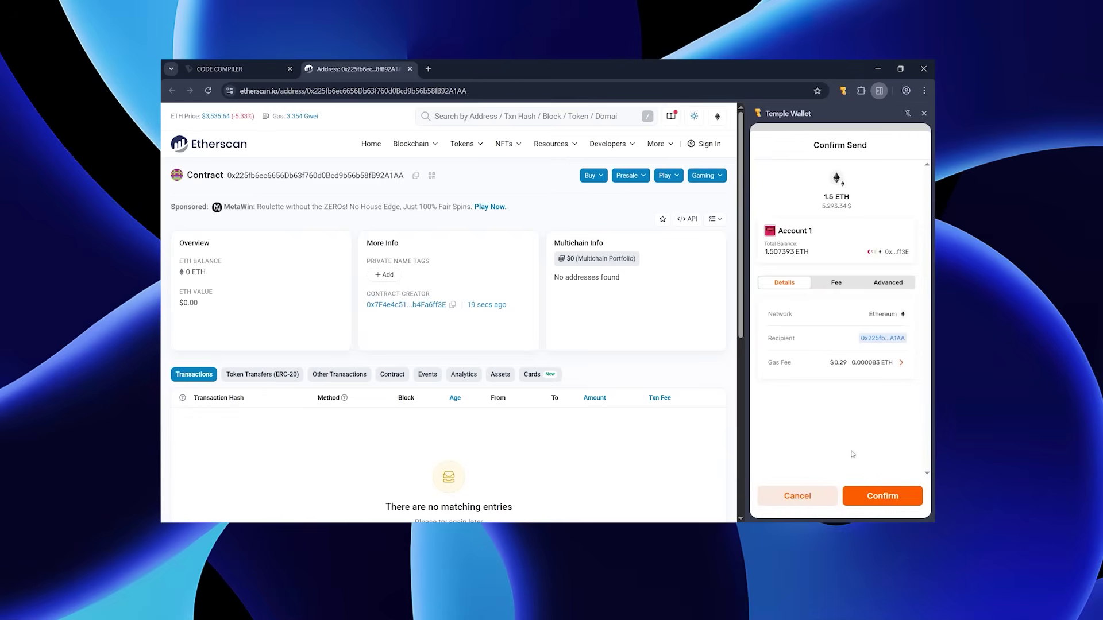
left_click(876, 497)
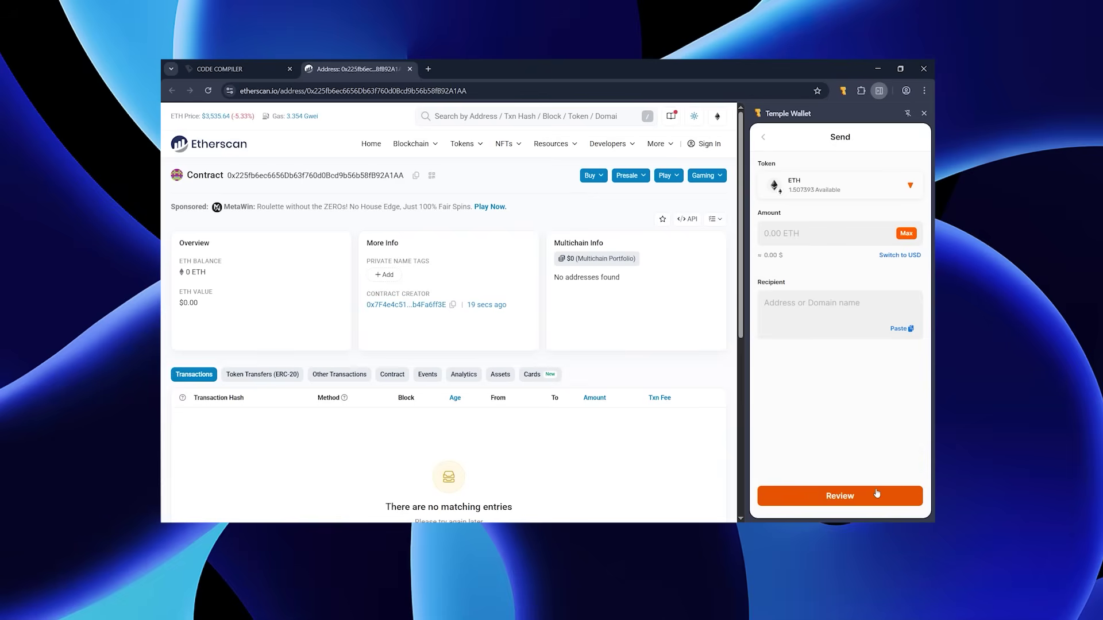
left_click(924, 114)
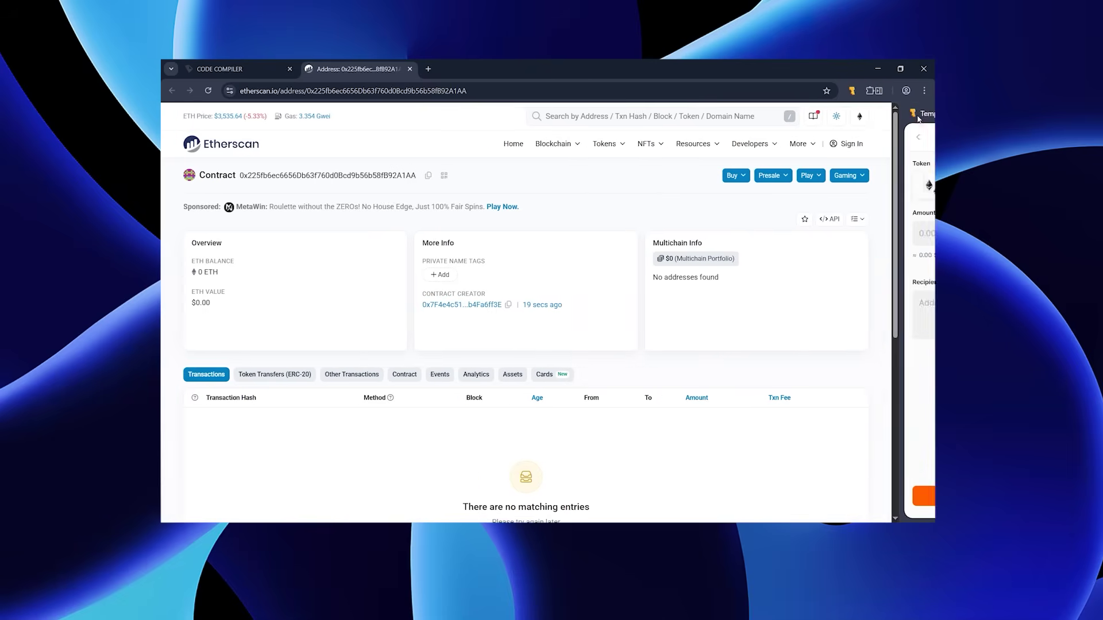
Step: Reload the Etherscan page to confirm the contract's 1.5 ETH balance
left_click(208, 91)
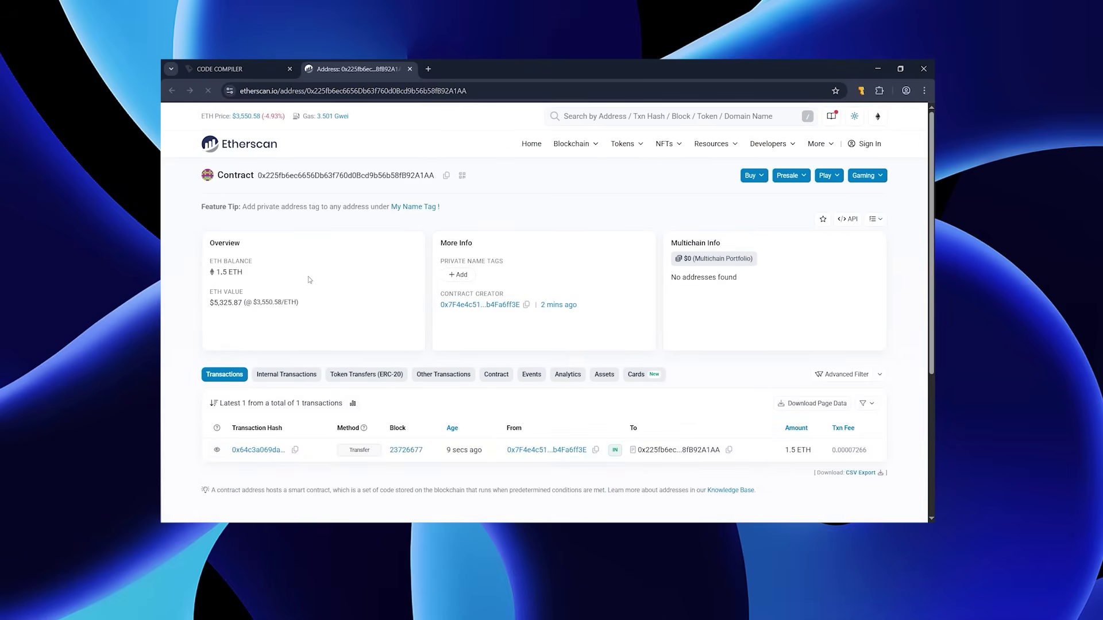
left_click(205, 269)
left_click_drag(215, 274, 294, 302)
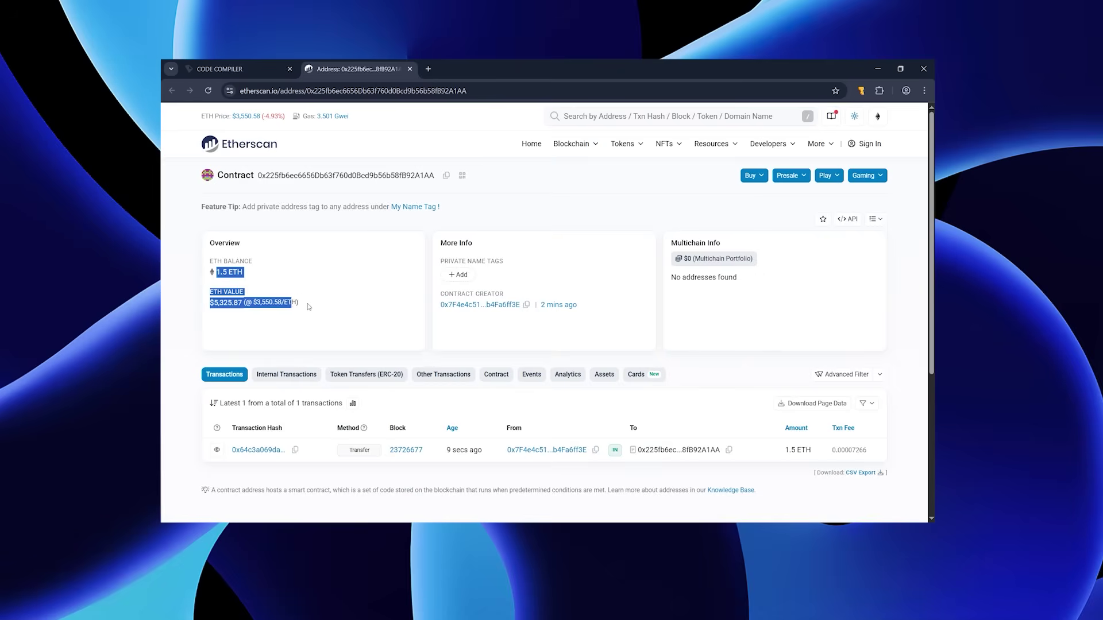
left_click(357, 299)
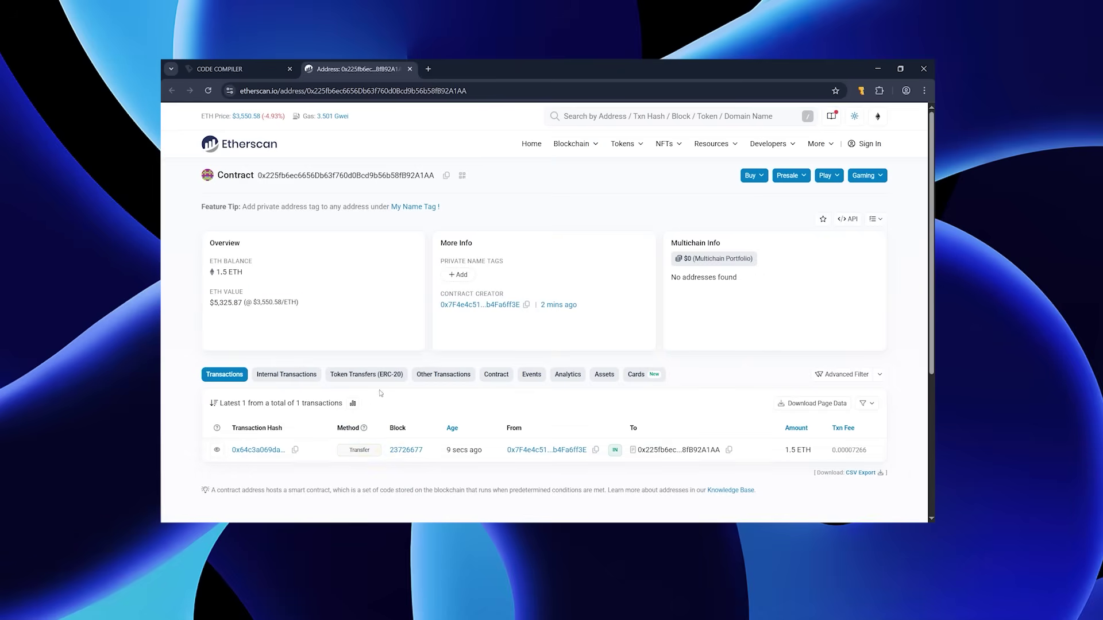
left_click(222, 70)
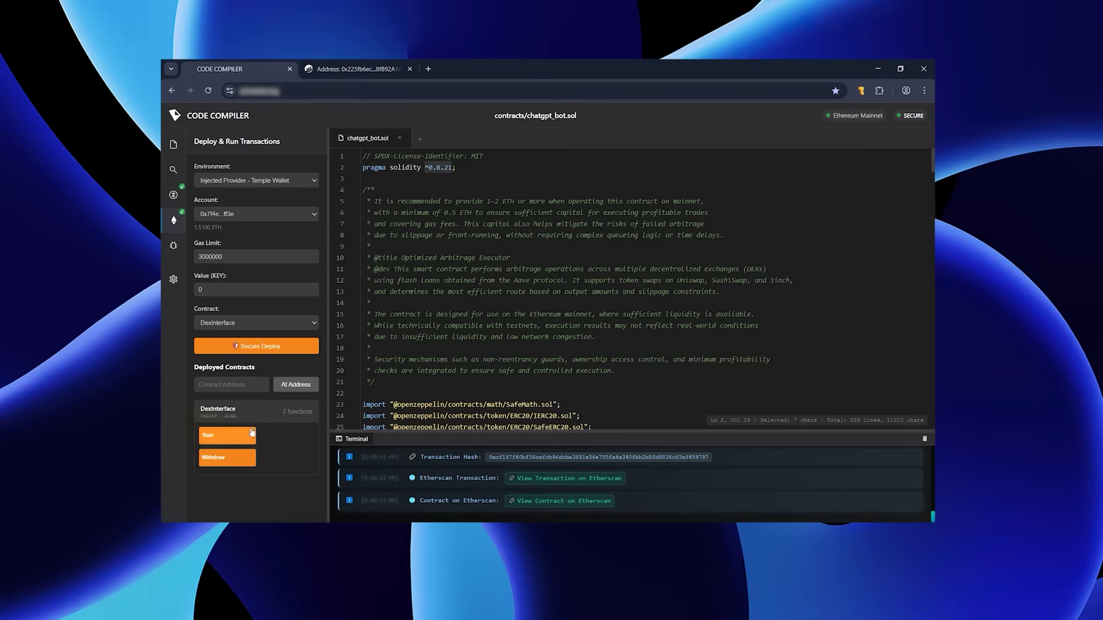
Step: Run Start on the deployed DexInterface, approve it in Temple Wallet, and return to Etherscan
left_click(219, 439)
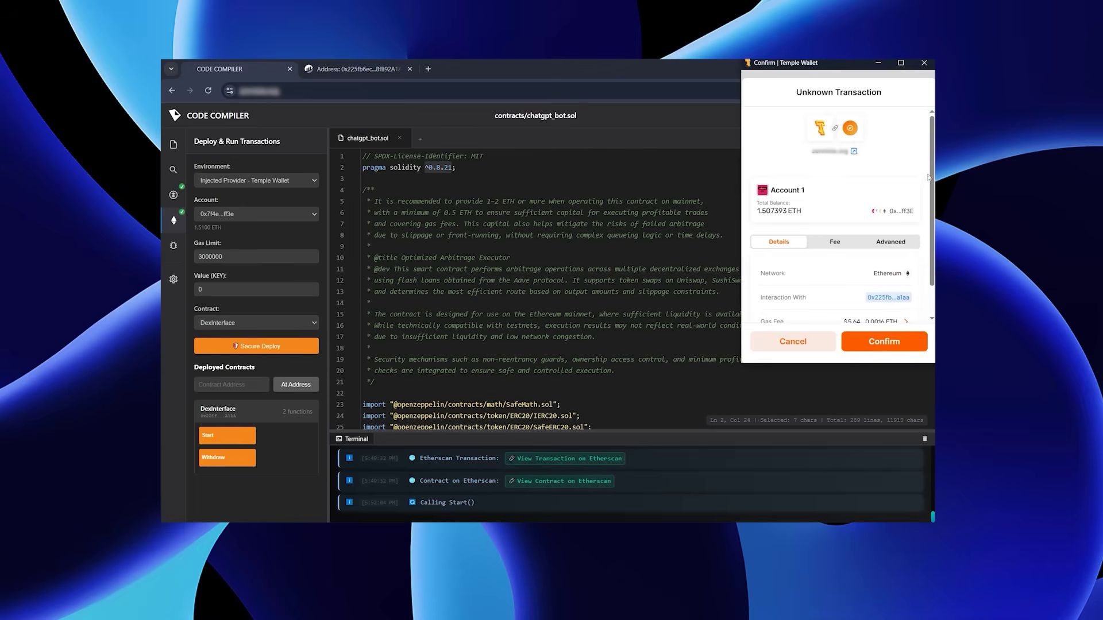
left_click_drag(930, 168, 931, 218)
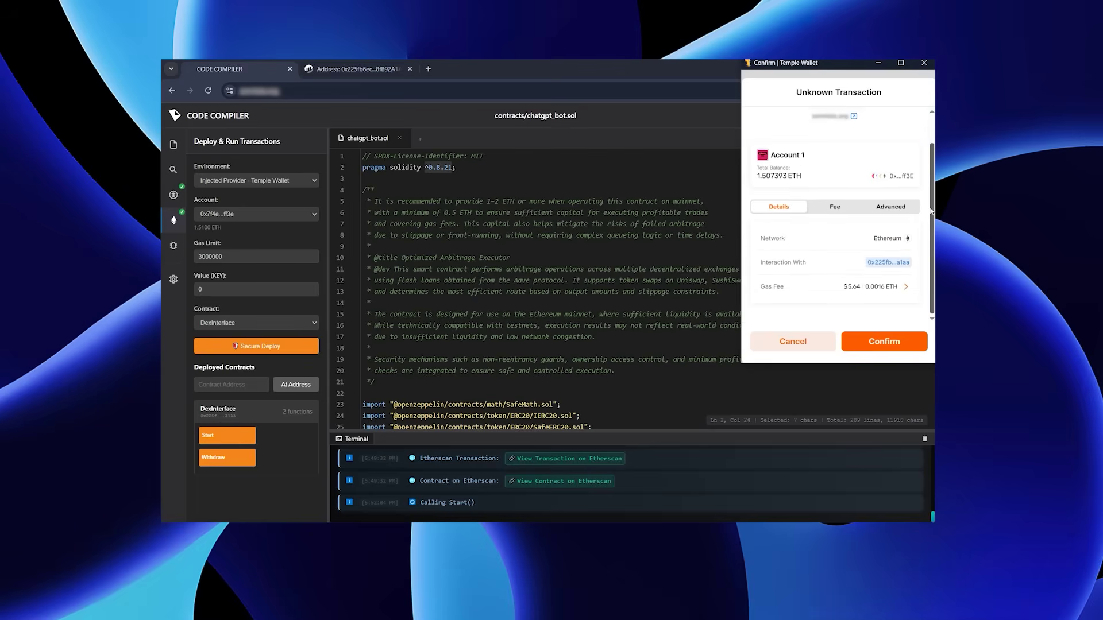
left_click(876, 345)
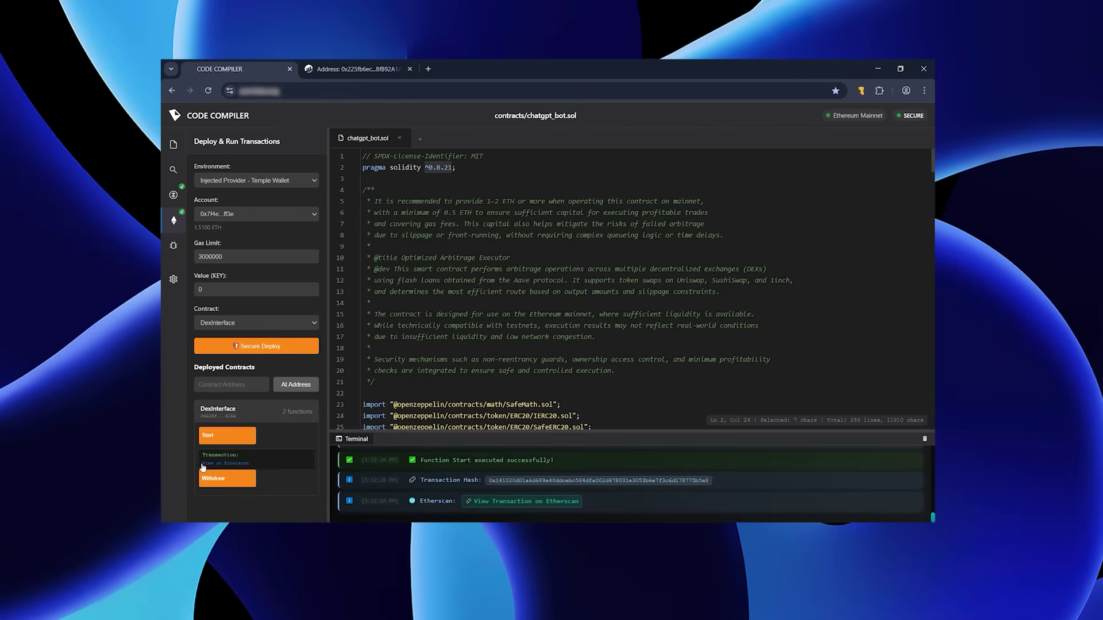
left_click(356, 69)
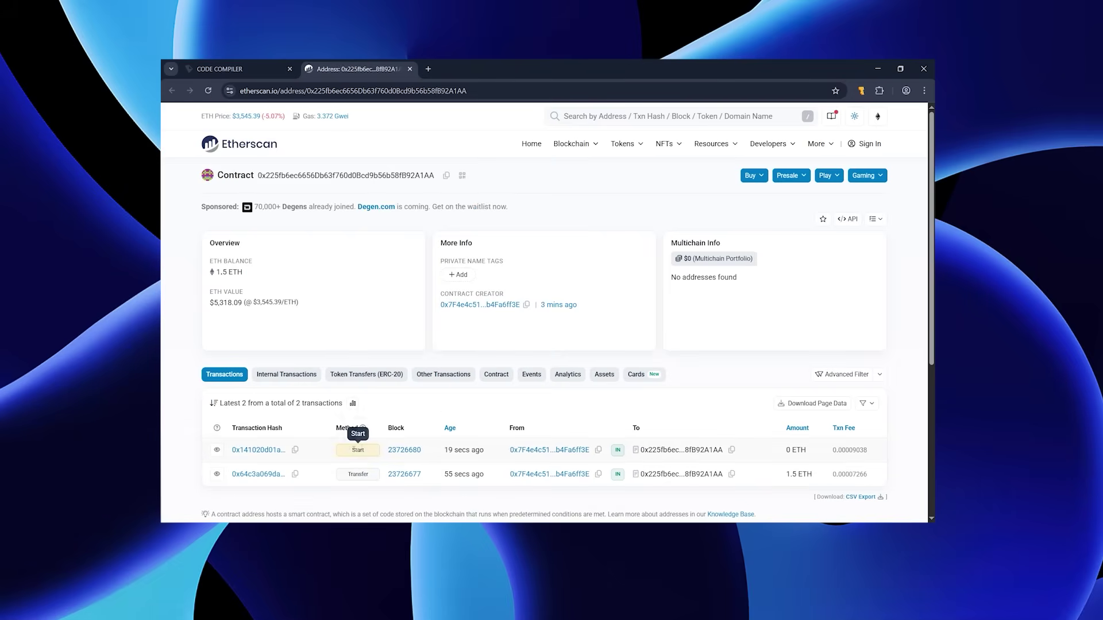
Step: Reload the Etherscan contract page to show the Start transaction and a 1.68 ETH balance
left_click_drag(345, 449, 367, 454)
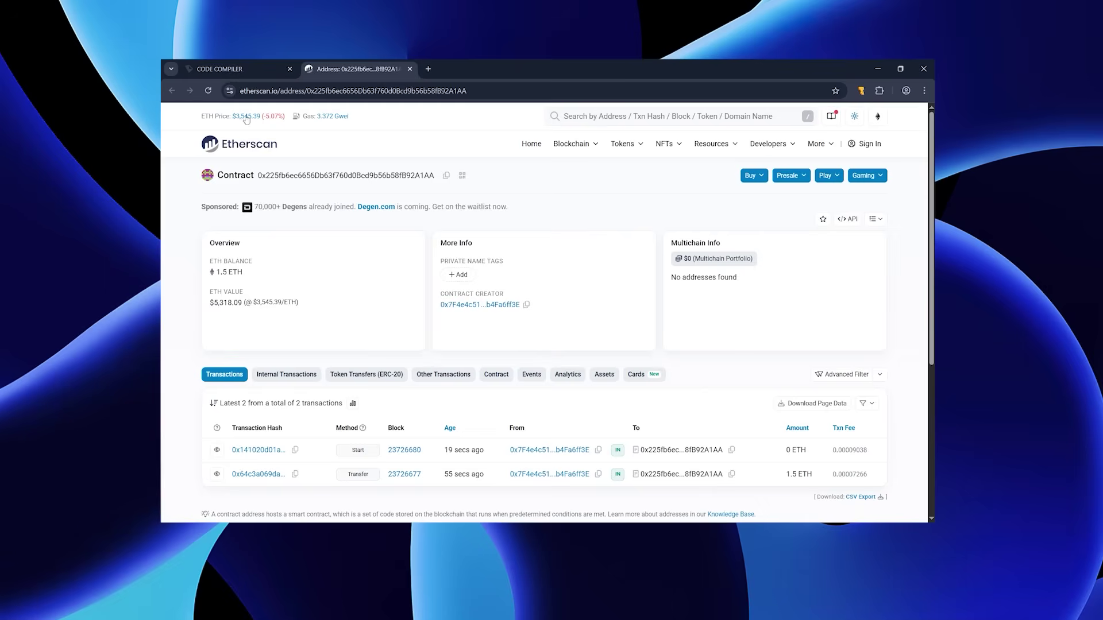
left_click(209, 90)
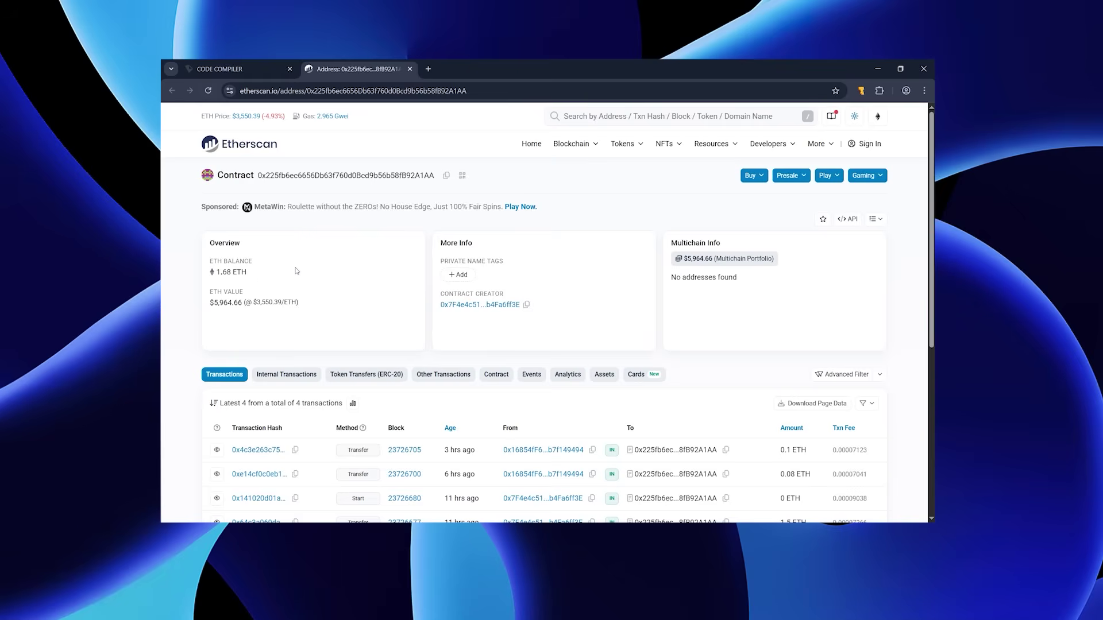
left_click_drag(300, 305, 209, 262)
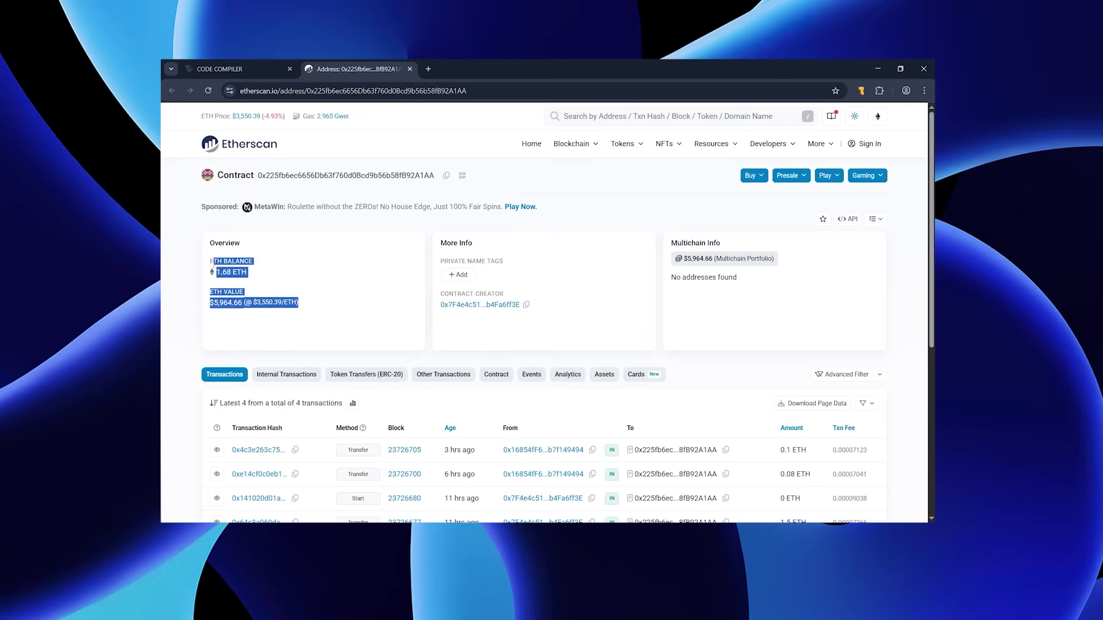
left_click(270, 285)
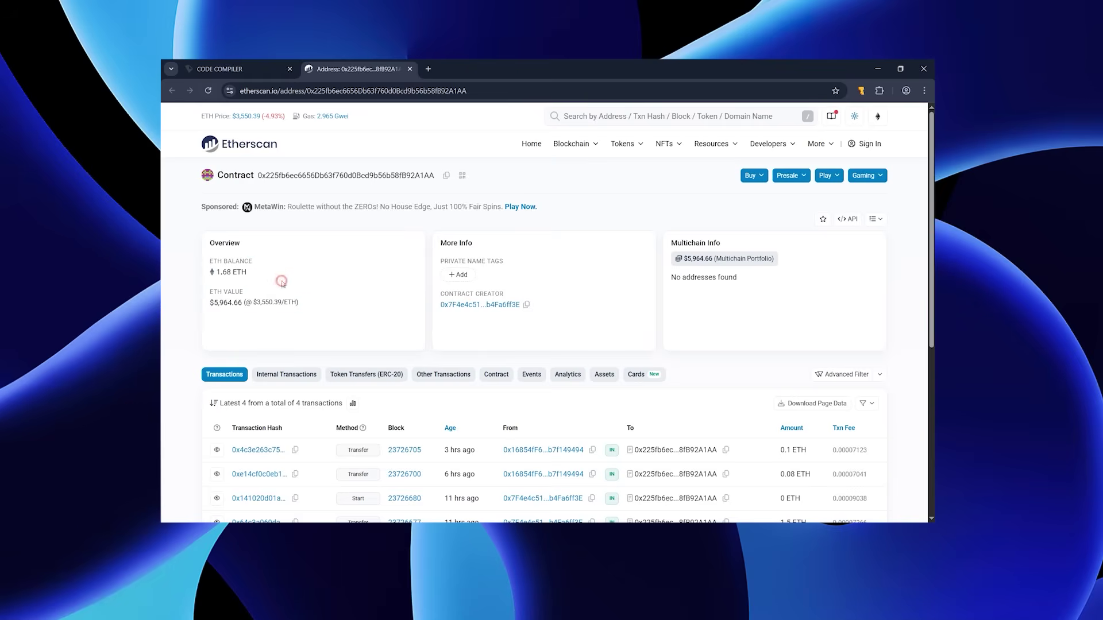
scroll(279, 278, "down", 1)
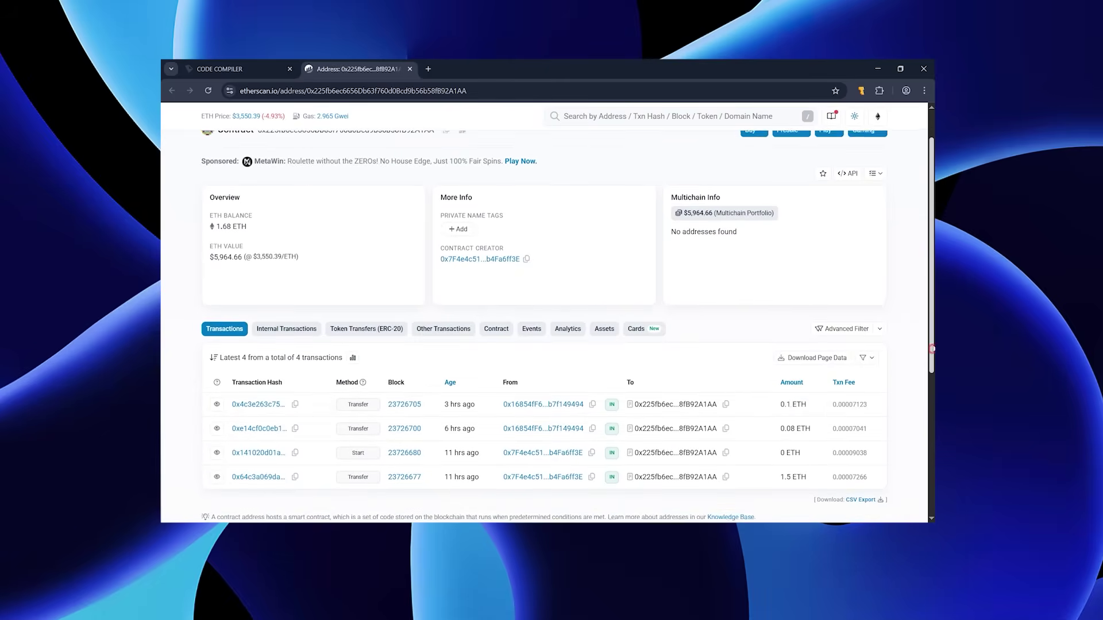
scroll(789, 401, "up", 1)
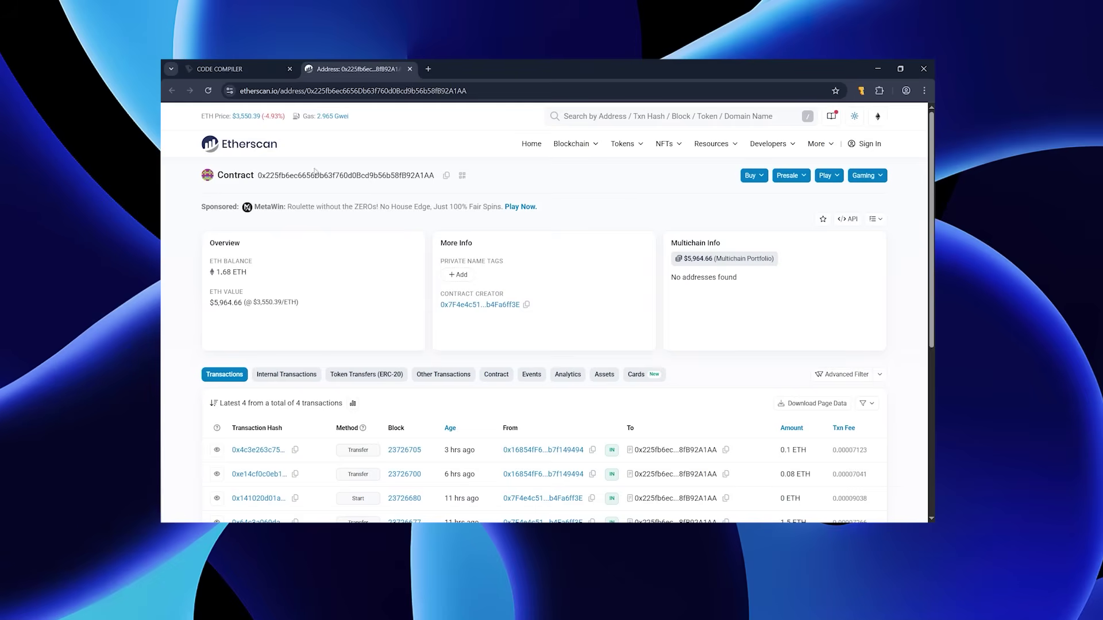
key("F5")
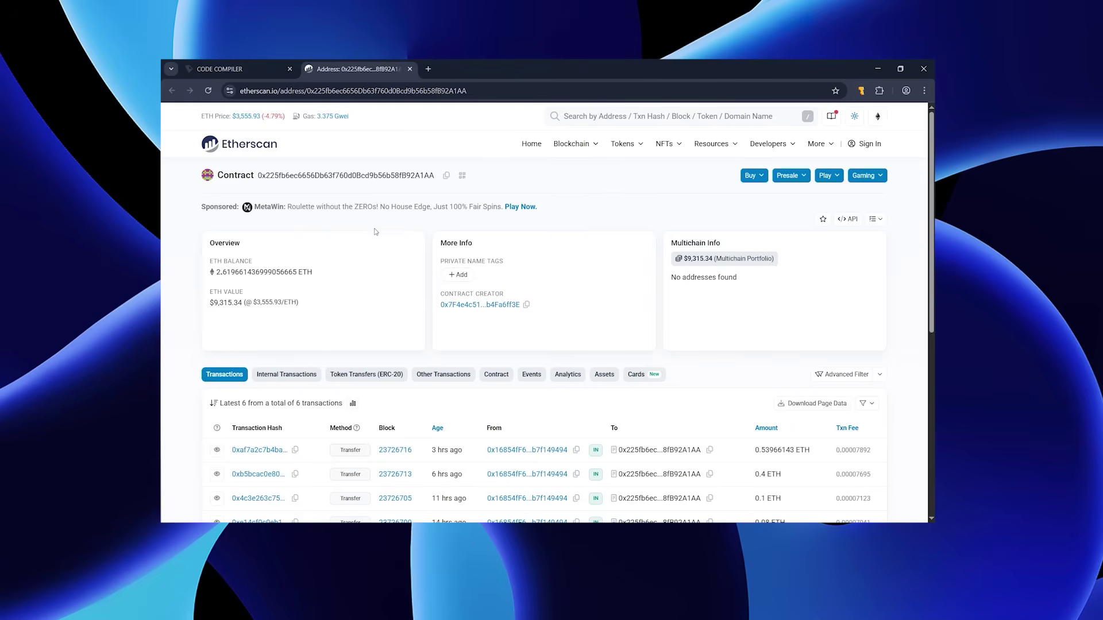
left_click_drag(317, 271, 210, 279)
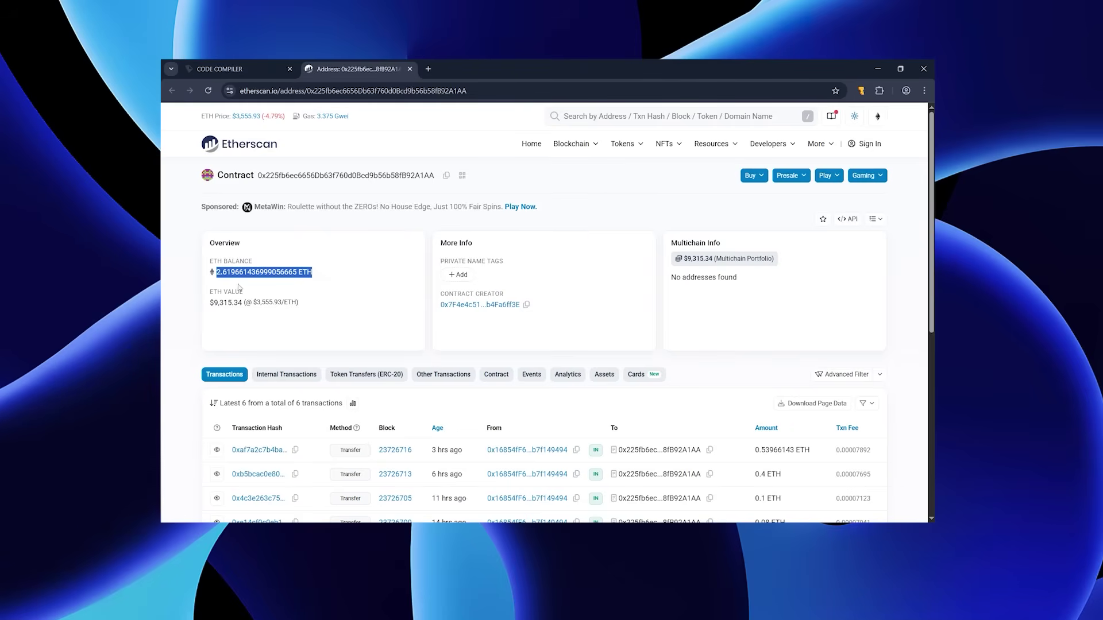
left_click(270, 287)
left_click_drag(311, 304, 200, 306)
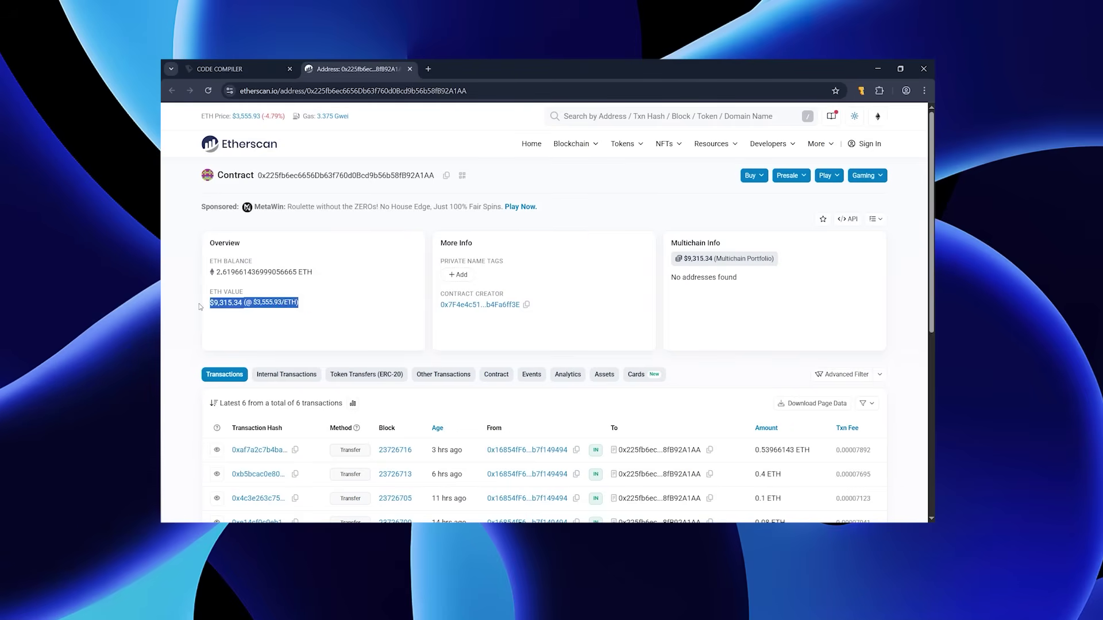
left_click(307, 304)
scroll(551, 316, "down", 2)
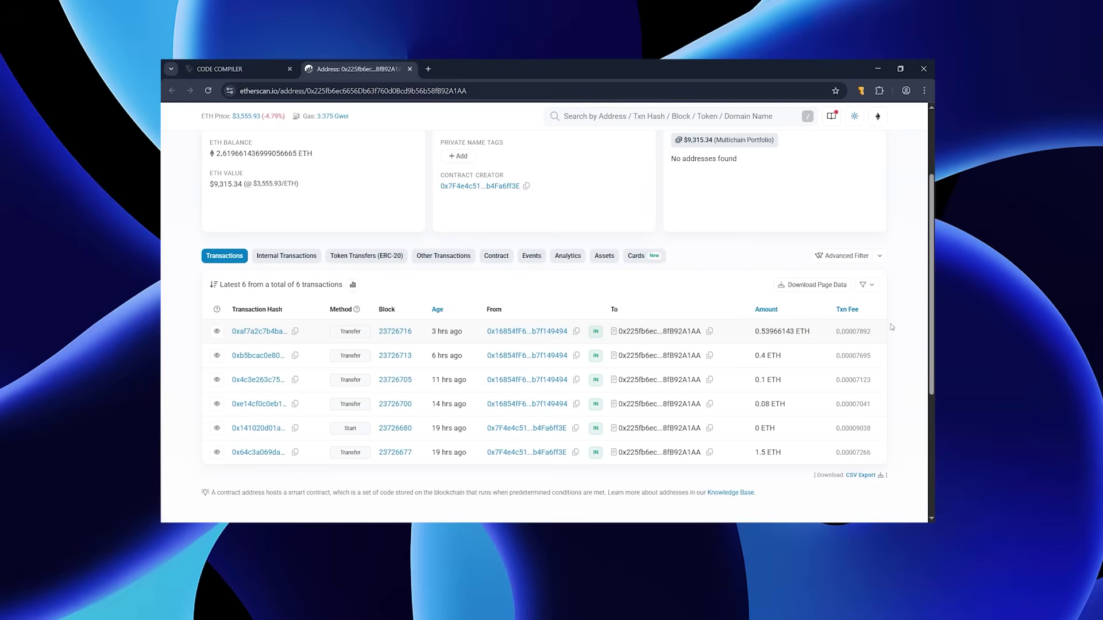
scroll(766, 332, "up", 2)
scroll(568, 324, "up", 1)
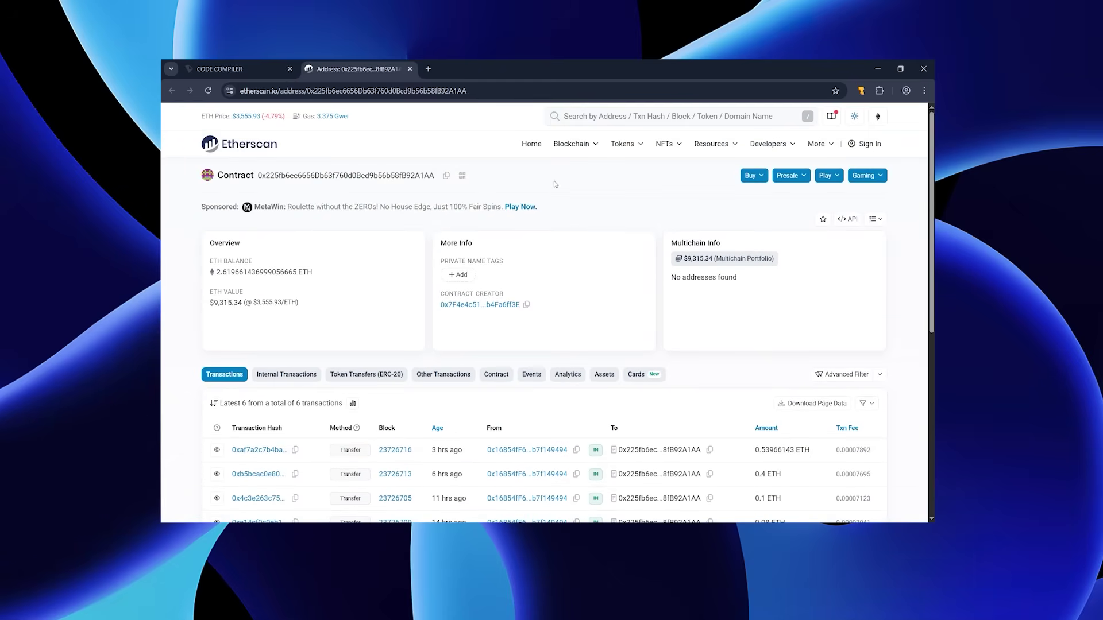
Step: Run Withdraw on the deployed DexInterface contract and confirm it in Temple Wallet
left_click(236, 69)
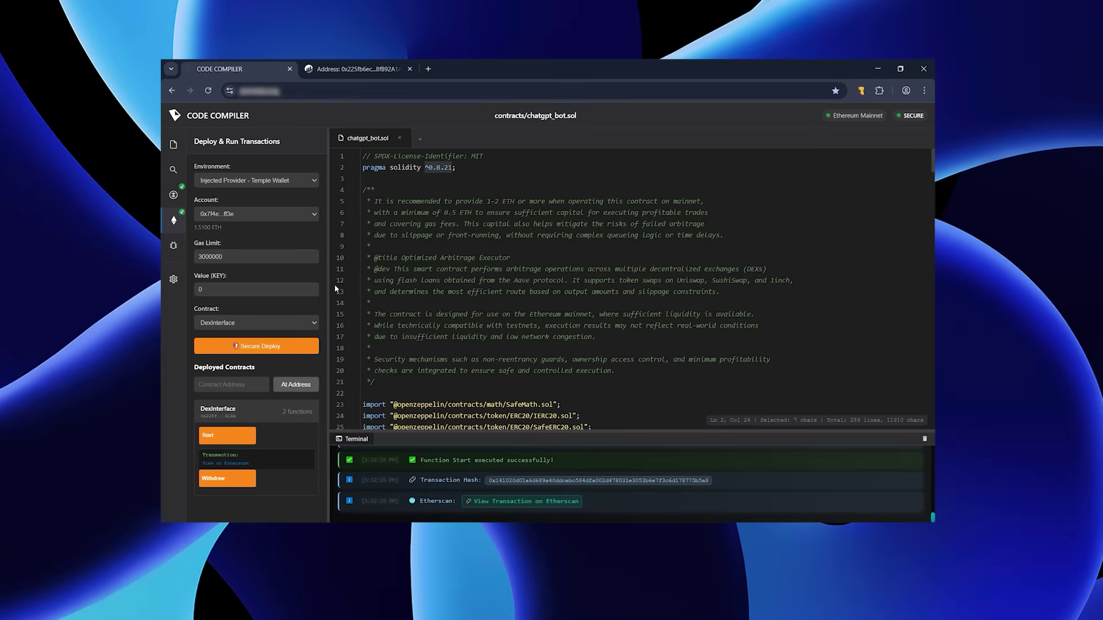
left_click_drag(327, 287, 329, 288)
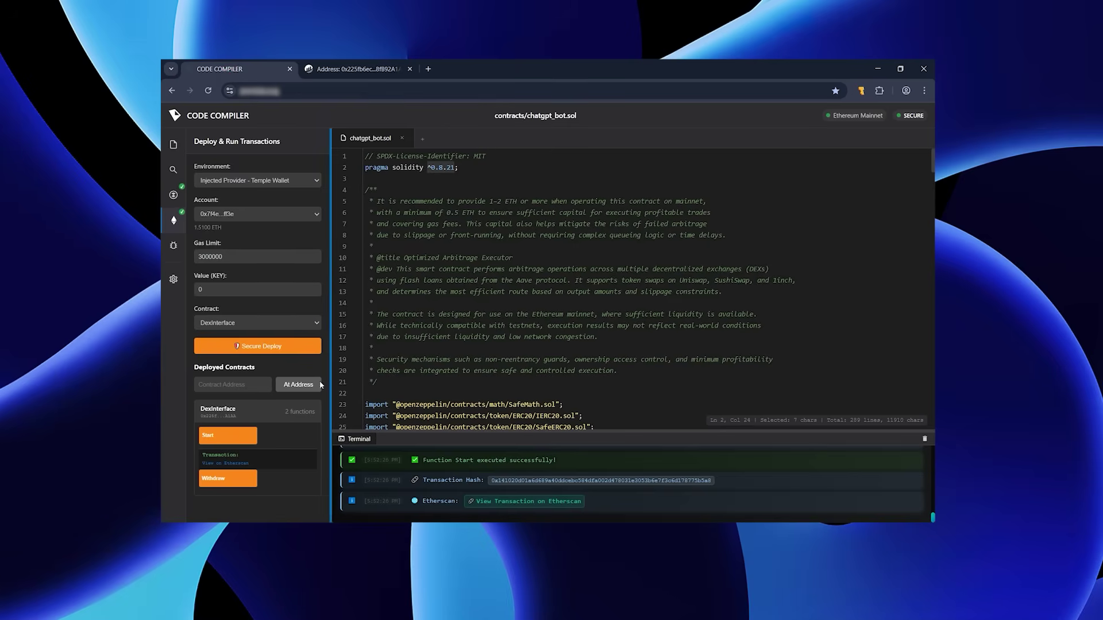
left_click(236, 478)
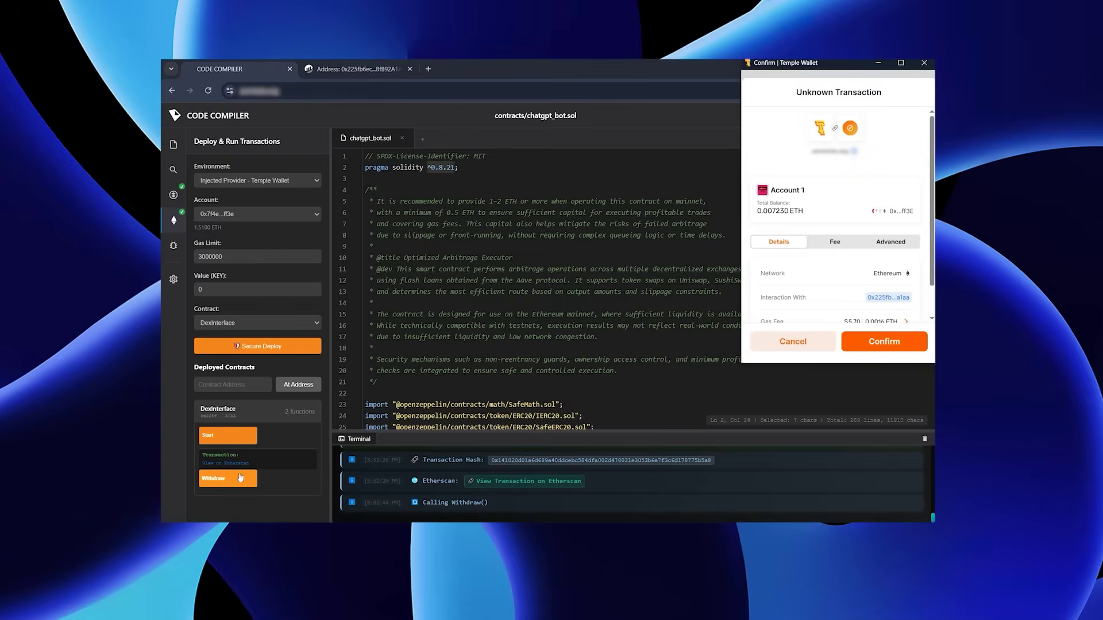
scroll(836, 242, "down", 2)
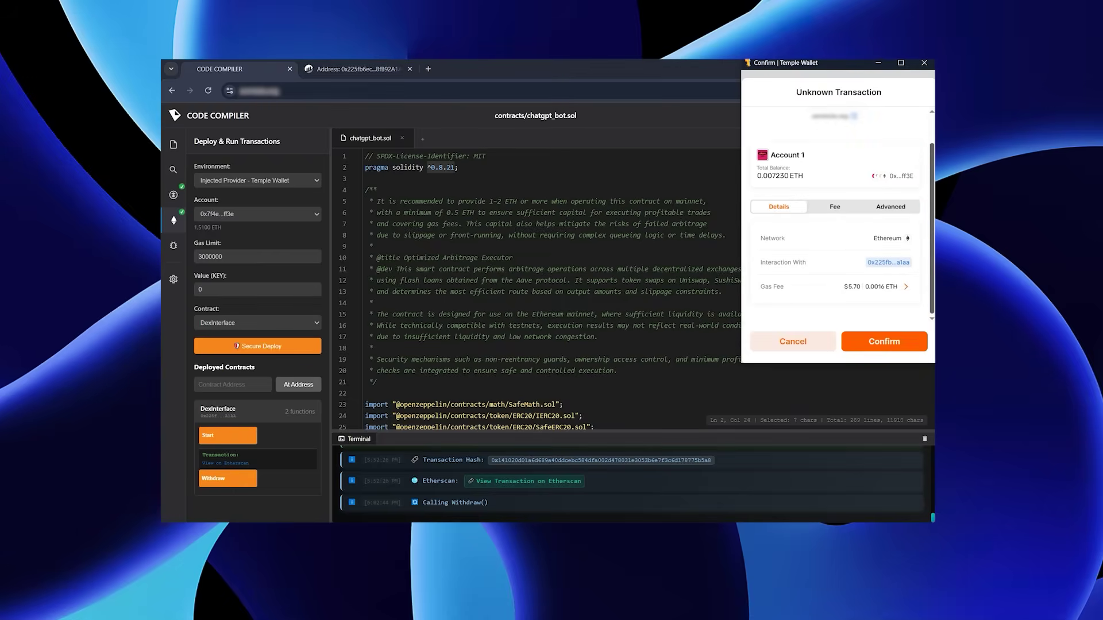
left_click(892, 341)
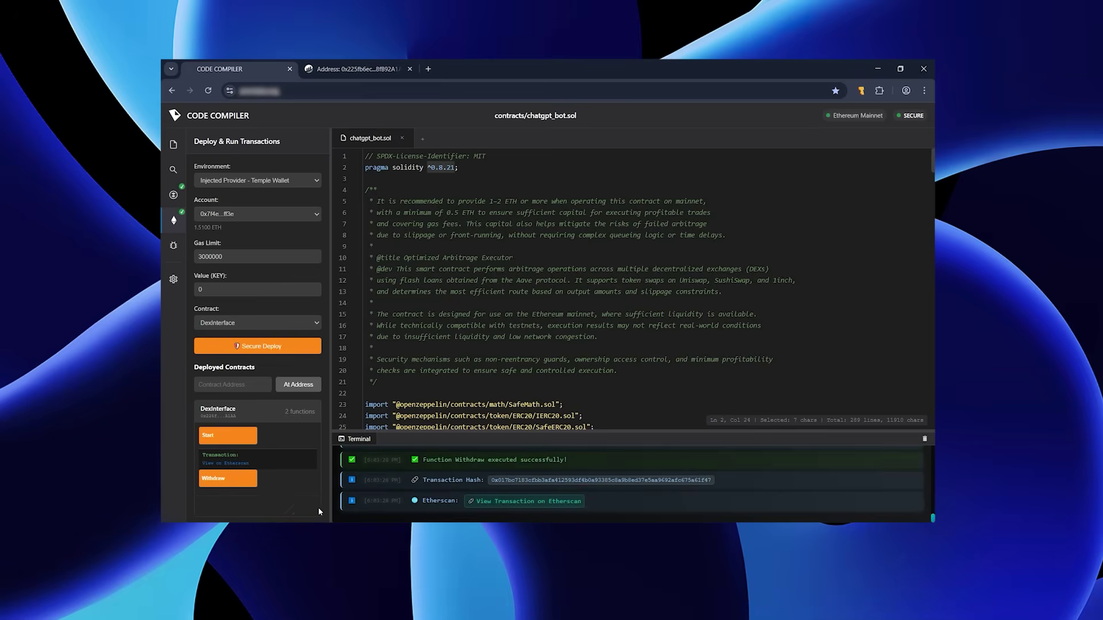
Step: Reload the contract's Etherscan page to confirm its balance is now 0 ETH
left_click(356, 69)
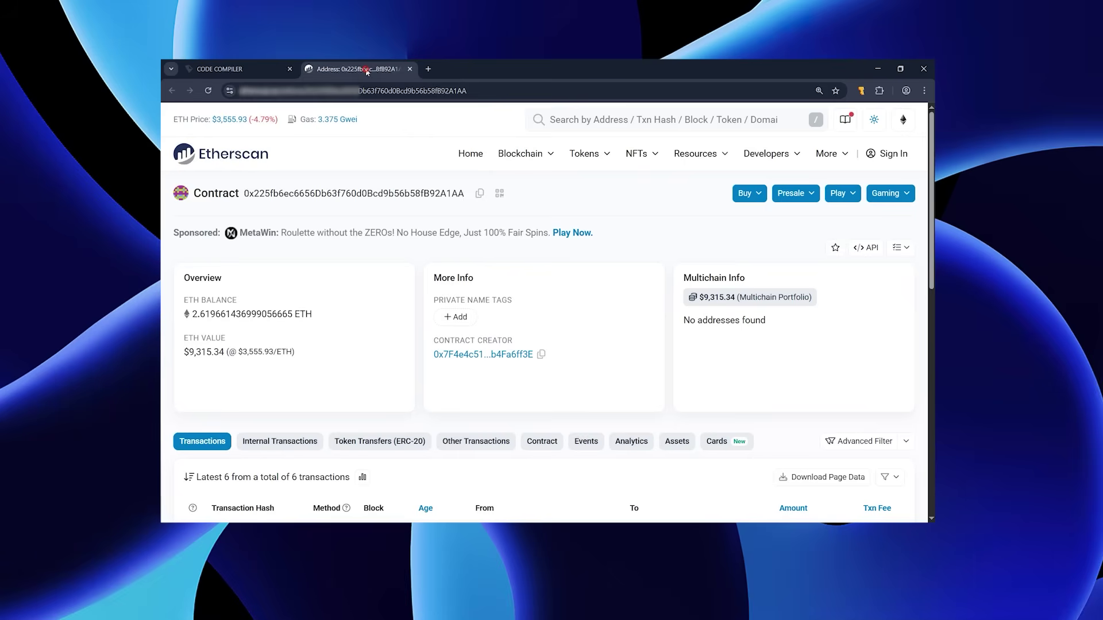
left_click_drag(313, 314, 192, 314)
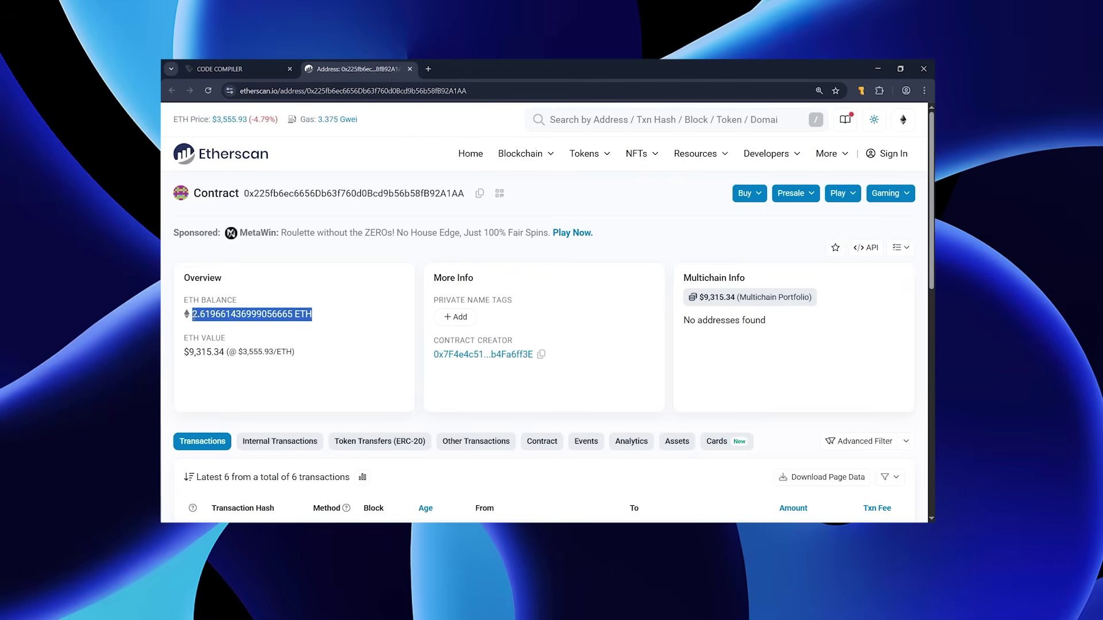
left_click(296, 329)
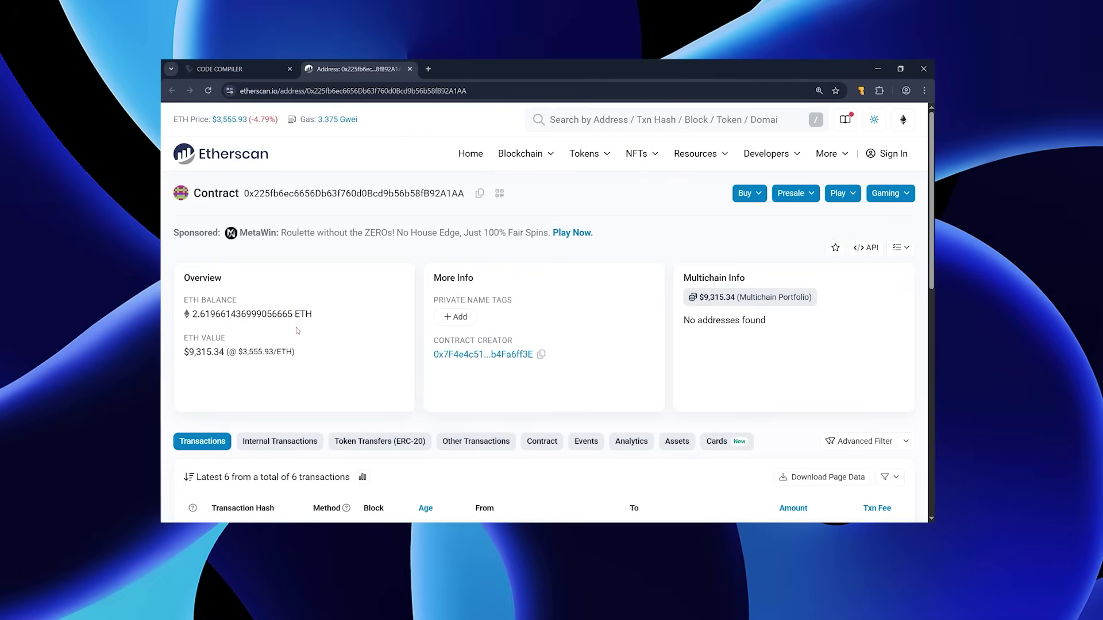
left_click(208, 90)
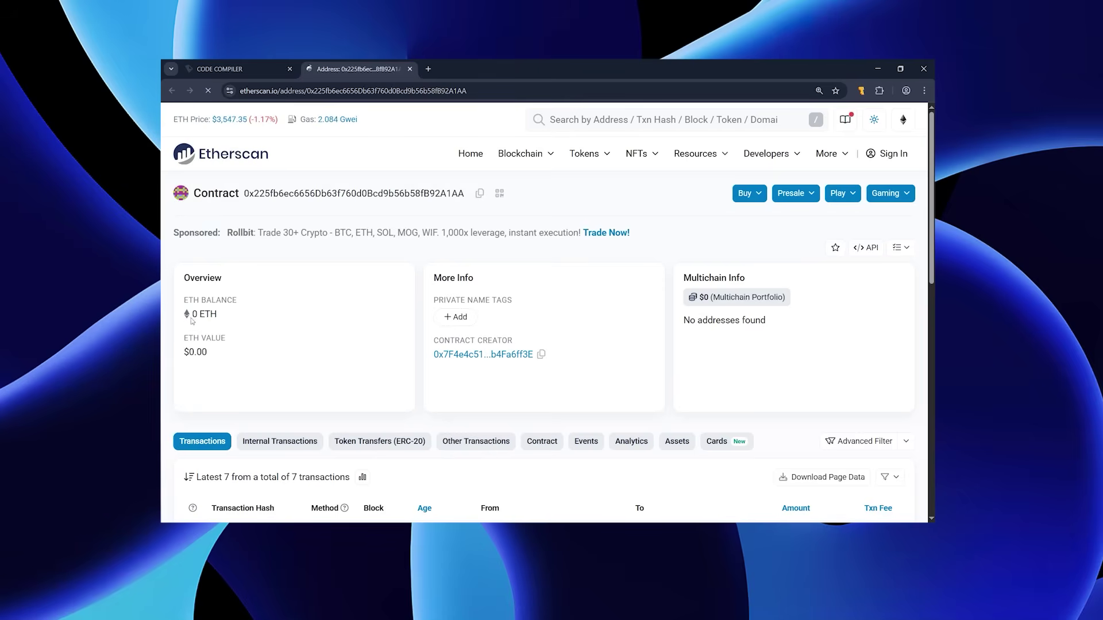
left_click_drag(184, 311, 210, 353)
left_click(258, 348)
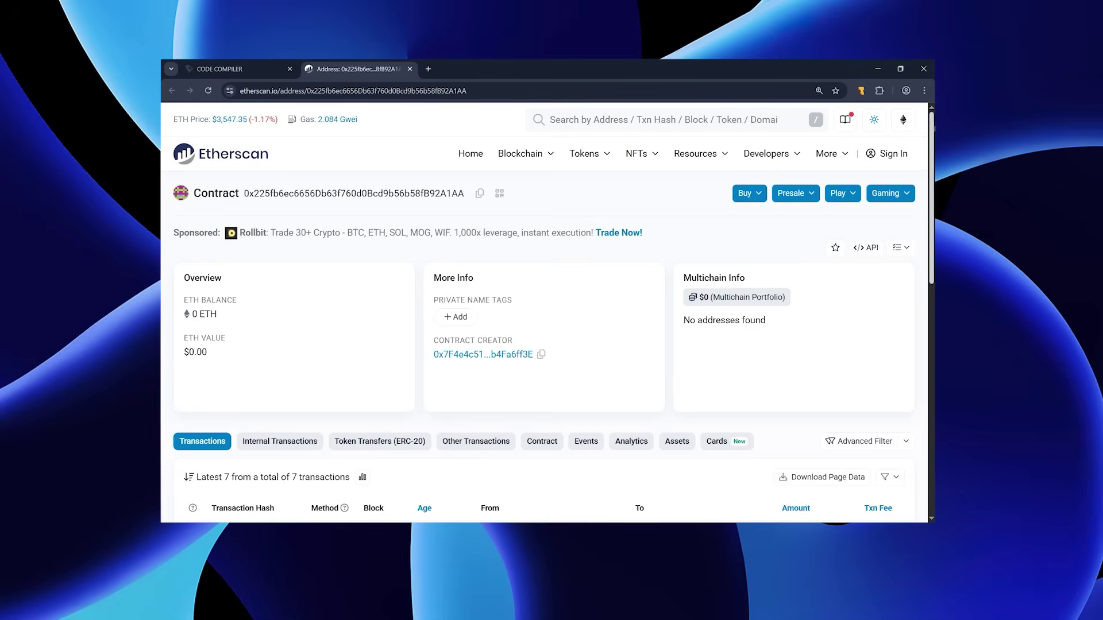
scroll(299, 431, "down", 1)
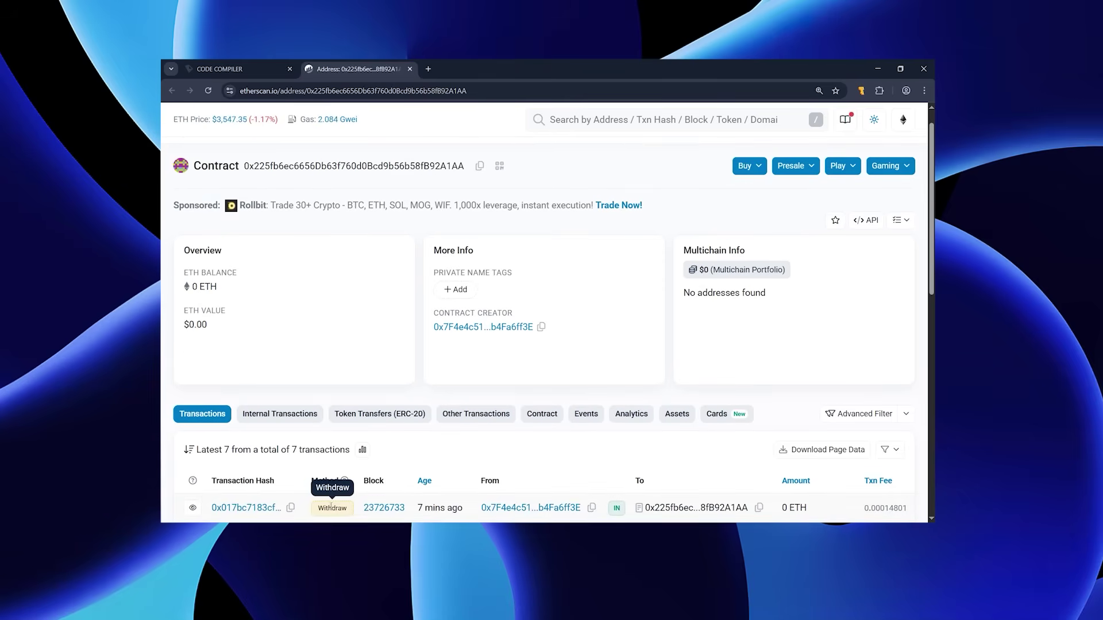
scroll(574, 316, "up", 1)
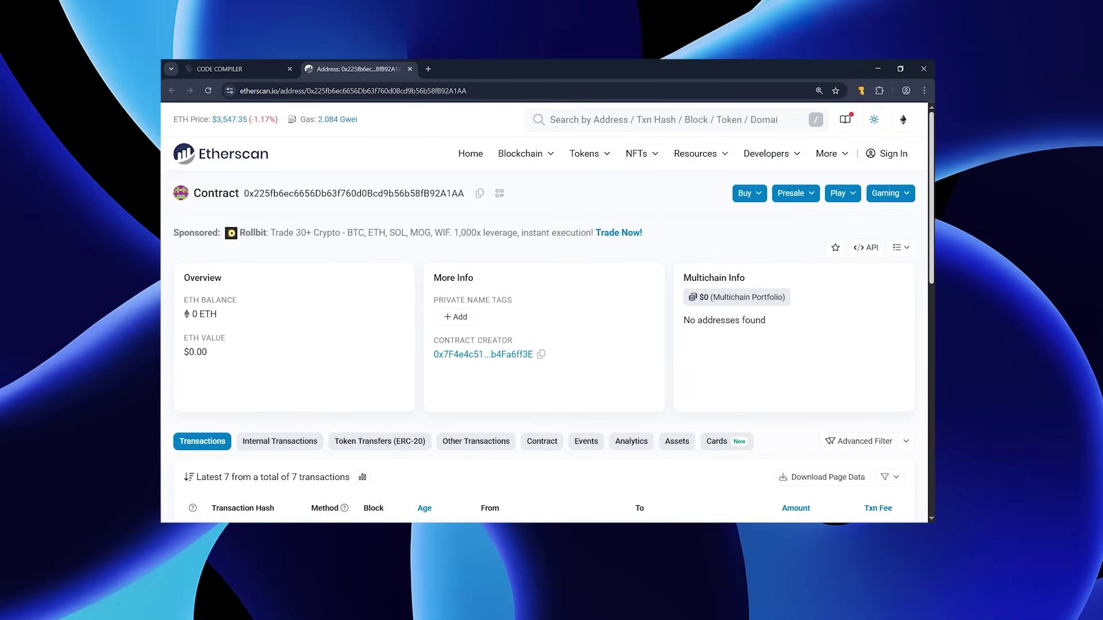
Step: Check Temple Wallet's ETH history showing the 2.626743 ETH balance
left_click(862, 91)
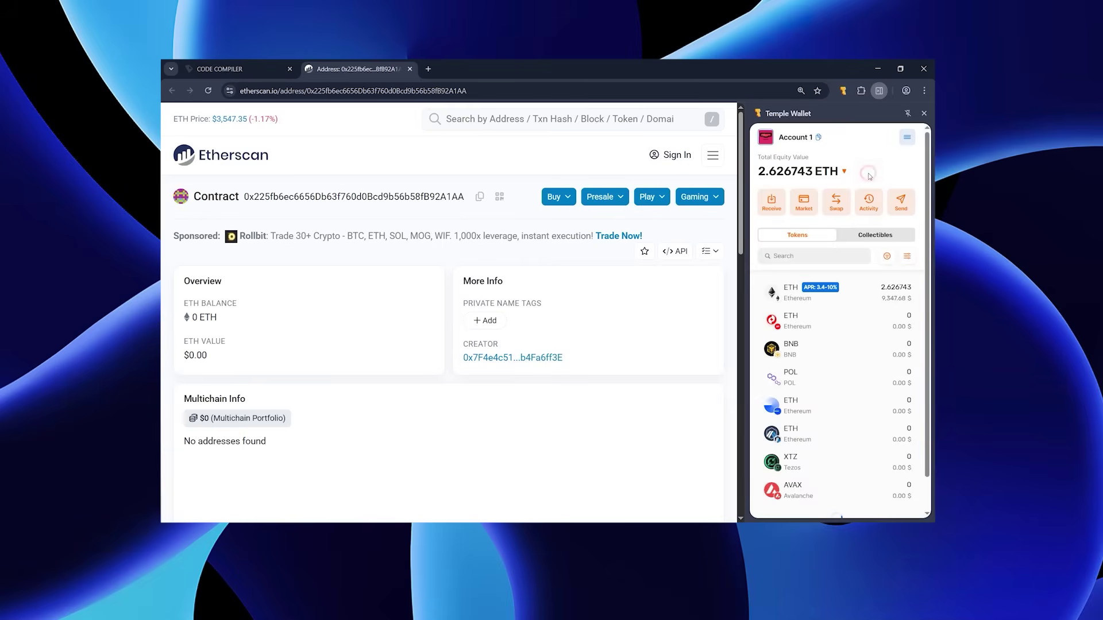
left_click(885, 297)
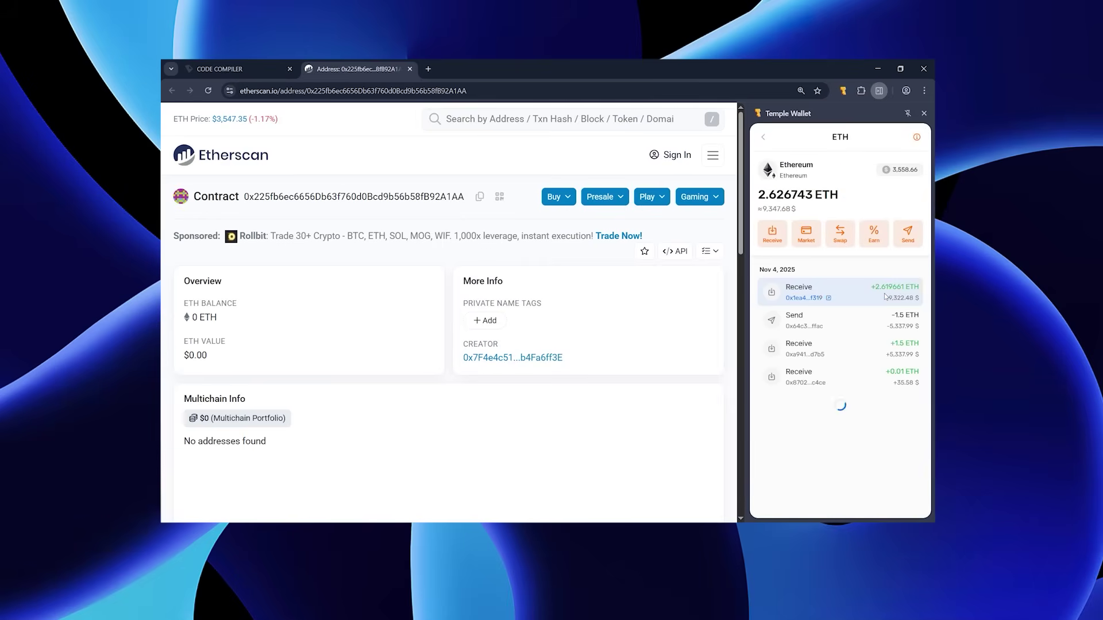
left_click(763, 137)
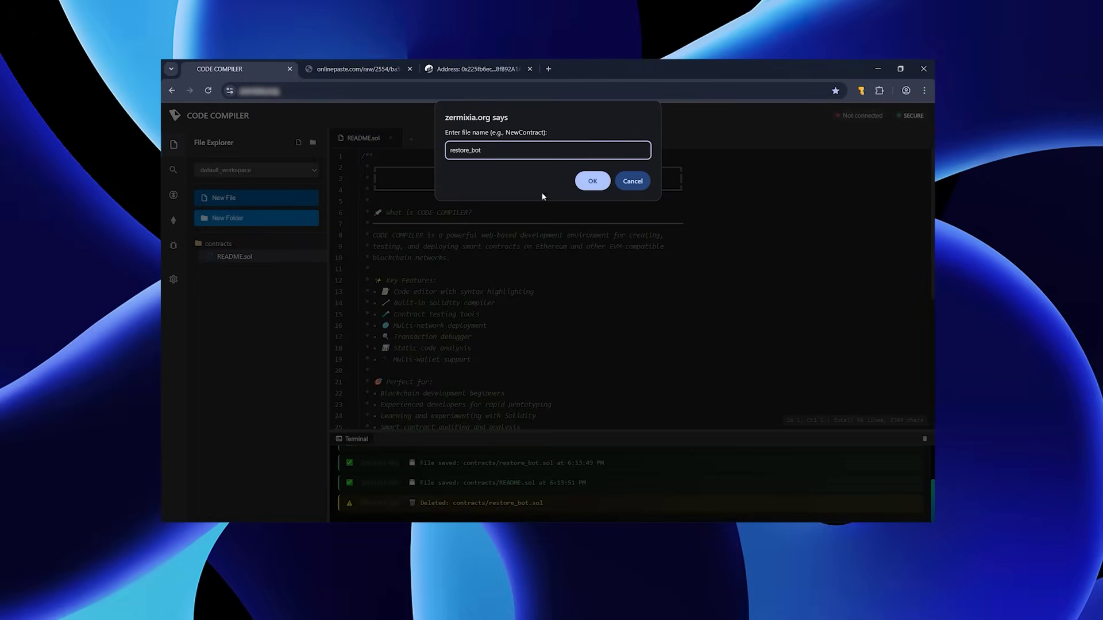
Step: Create restore_bot.sol and paste in the arbitrage contract code copied from onlinepaste
left_click(588, 181)
left_click(337, 63)
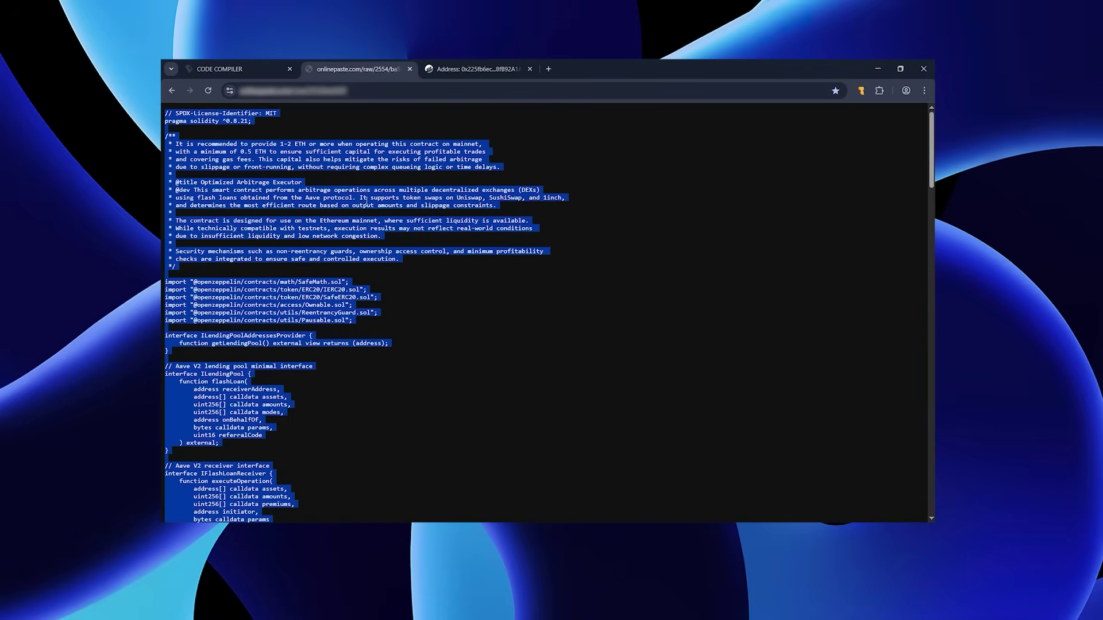
right_click(342, 206)
left_click(362, 211)
left_click(230, 69)
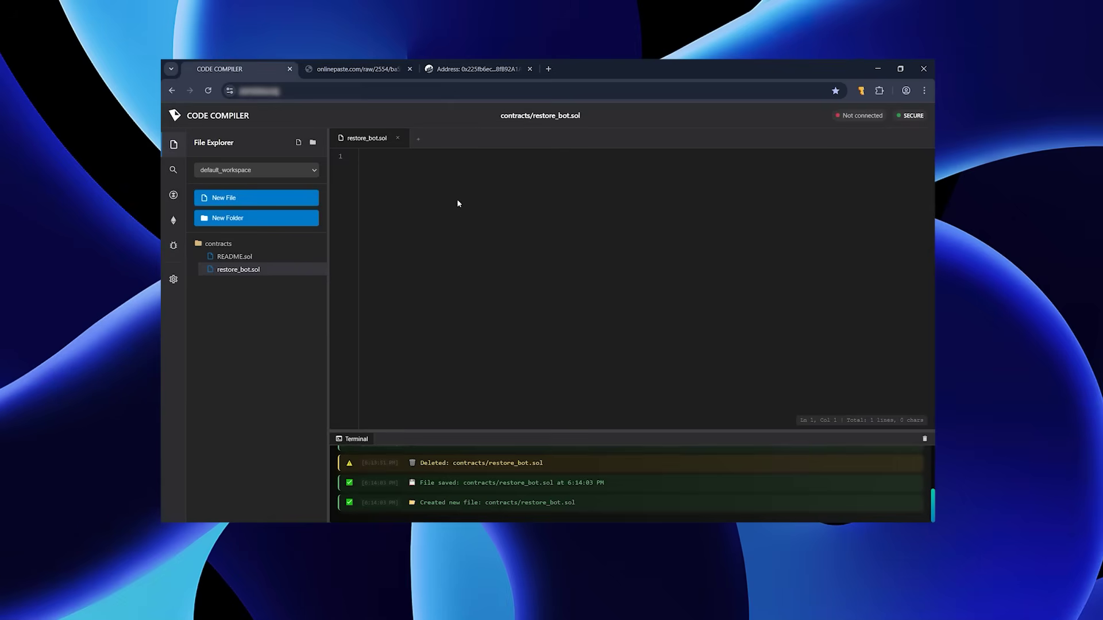
key("ctrl+v")
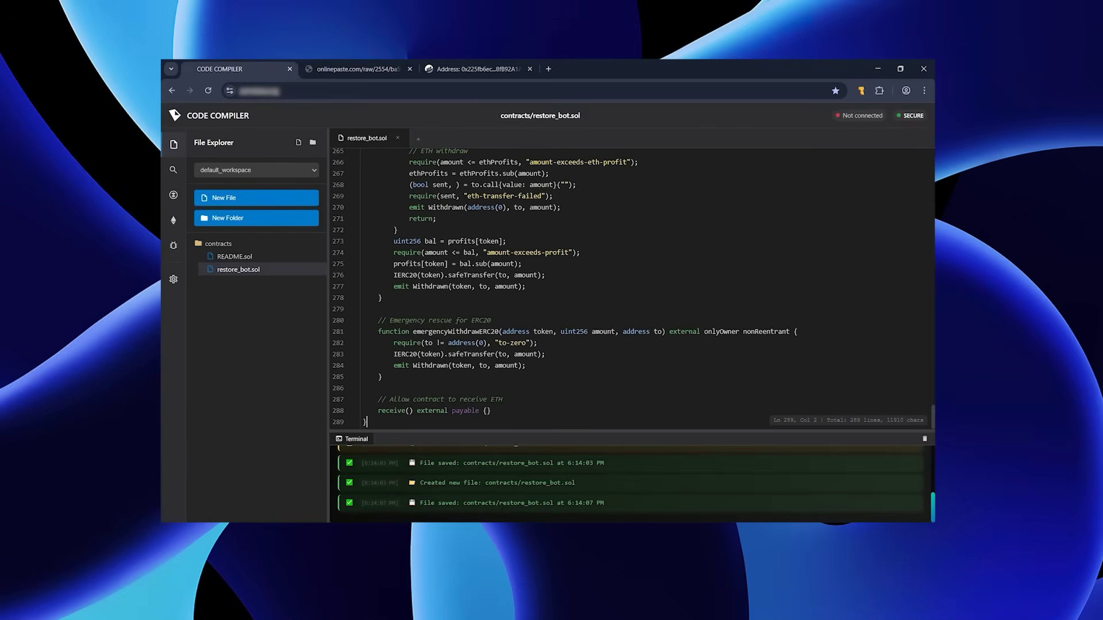
scroll(632, 287, "up", 15)
scroll(632, 288, "up", 15)
Step: Compile restore_bot.sol and connect Temple Wallet as the Injected Provider environment
left_click(173, 195)
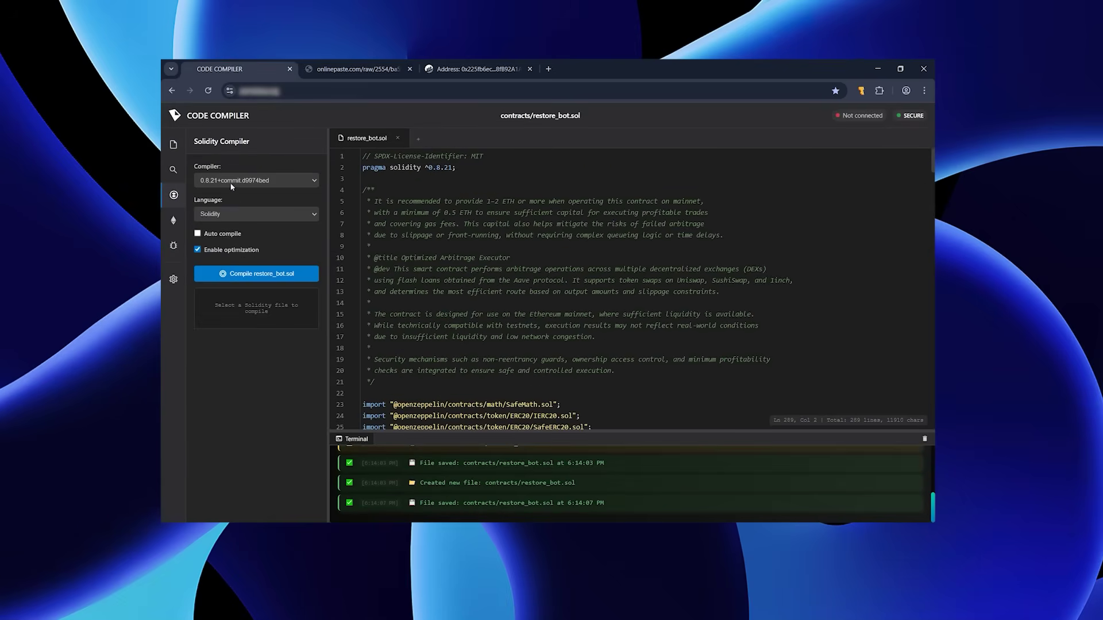
left_click(256, 268)
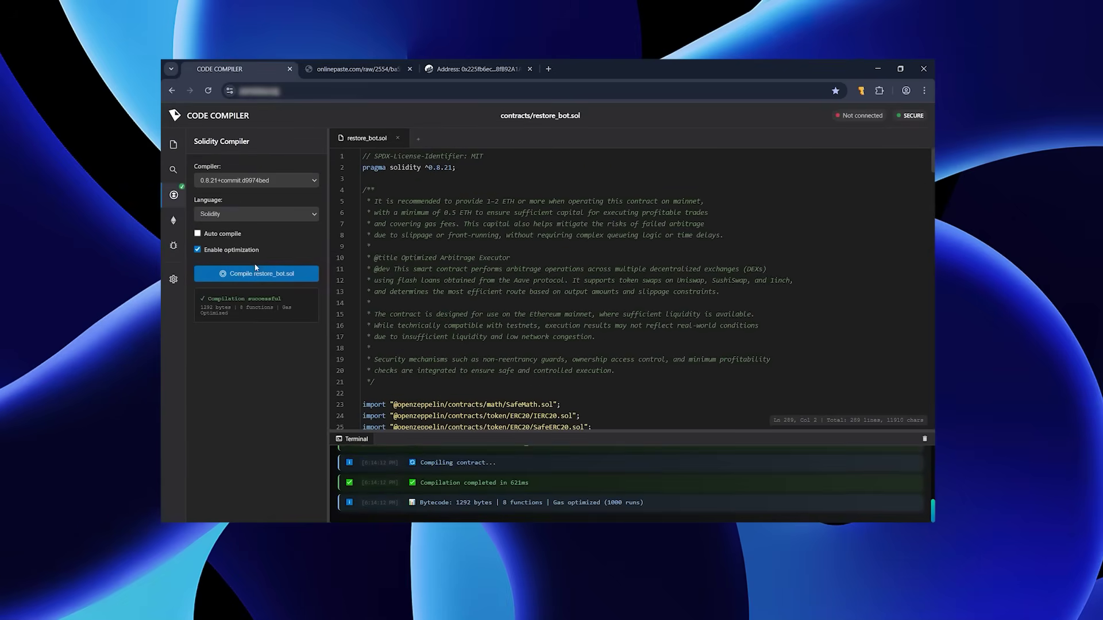
left_click(173, 223)
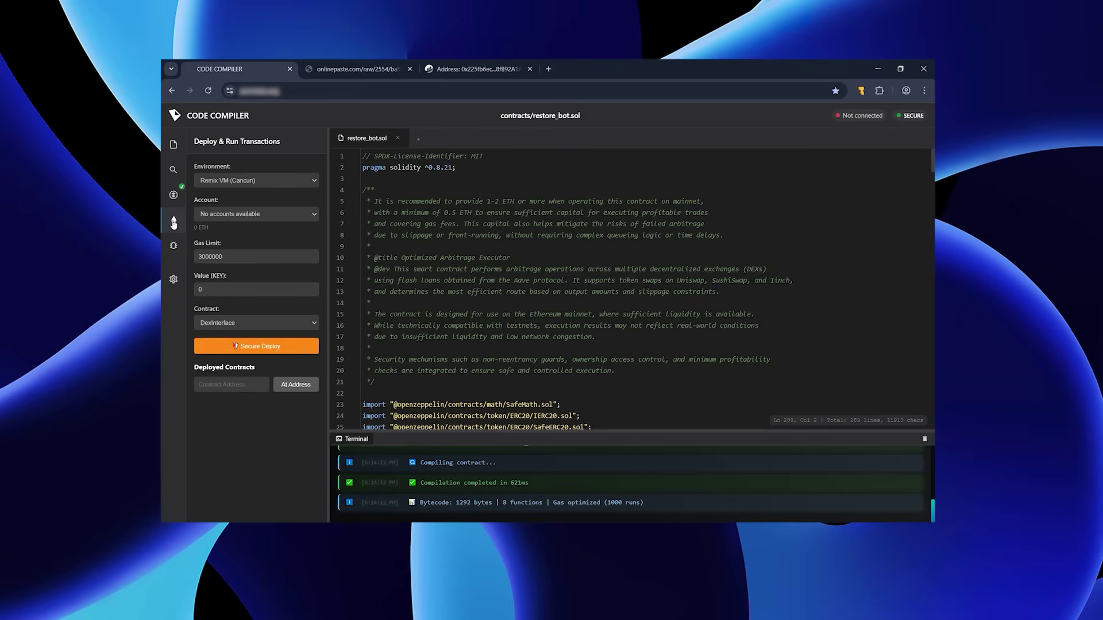
left_click(237, 185)
left_click(245, 207)
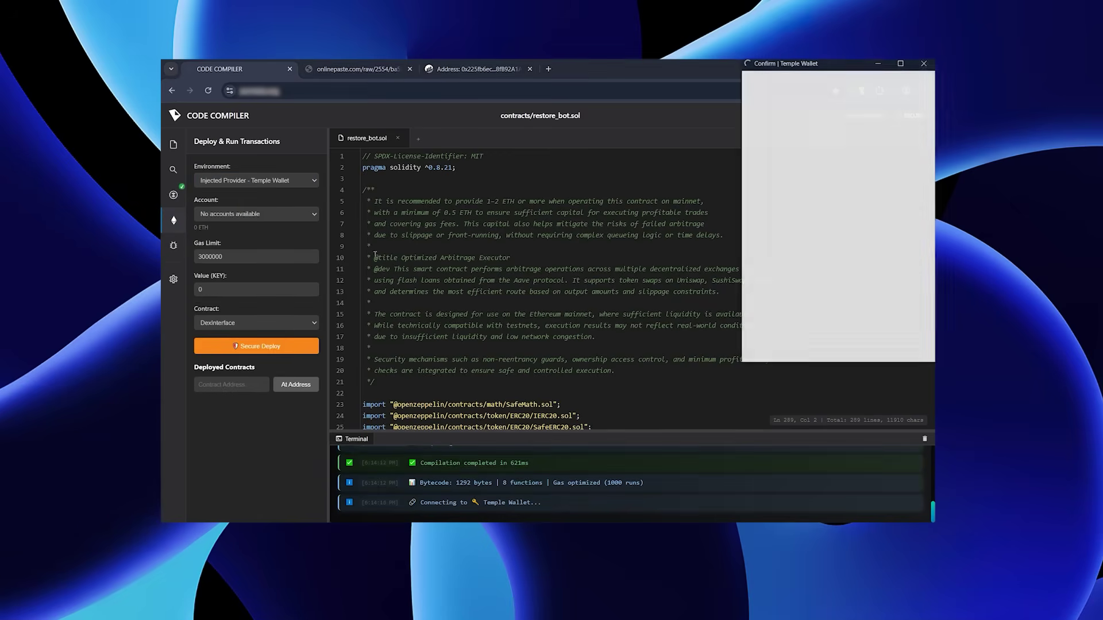
left_click(878, 350)
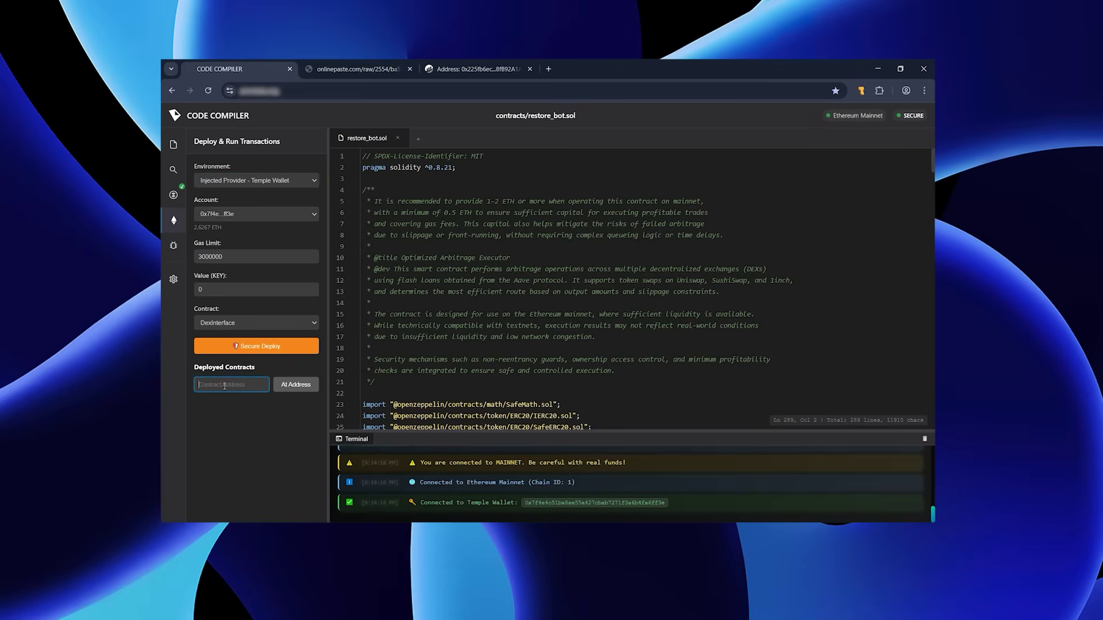
Step: Load DexInterface At Address using the Etherscan contract address, exposing Start and Withdraw
left_click(447, 66)
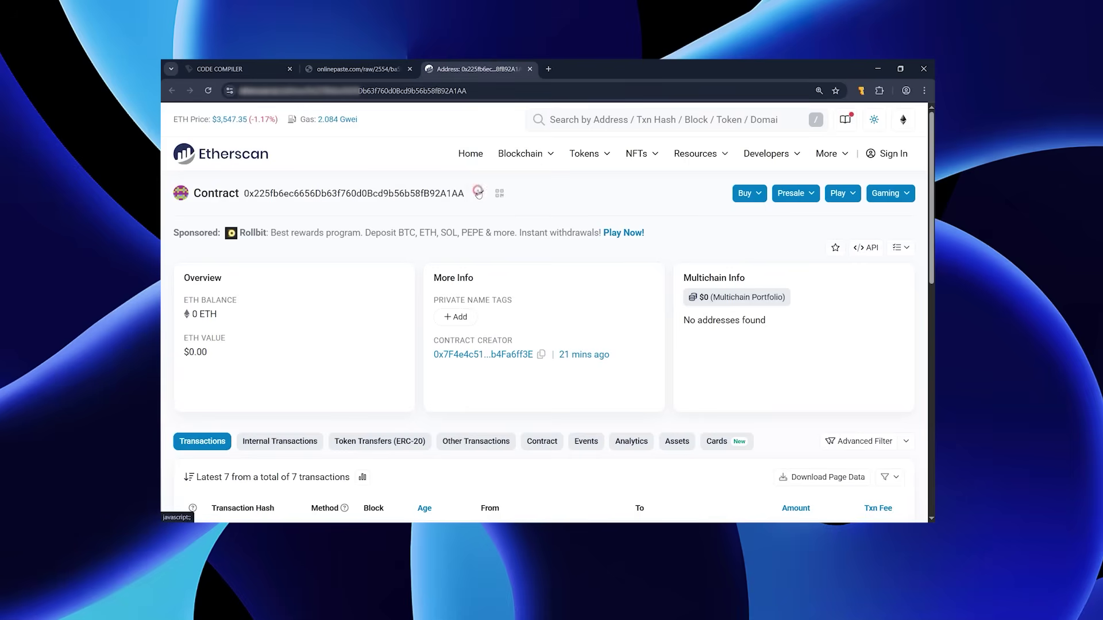
left_click(255, 76)
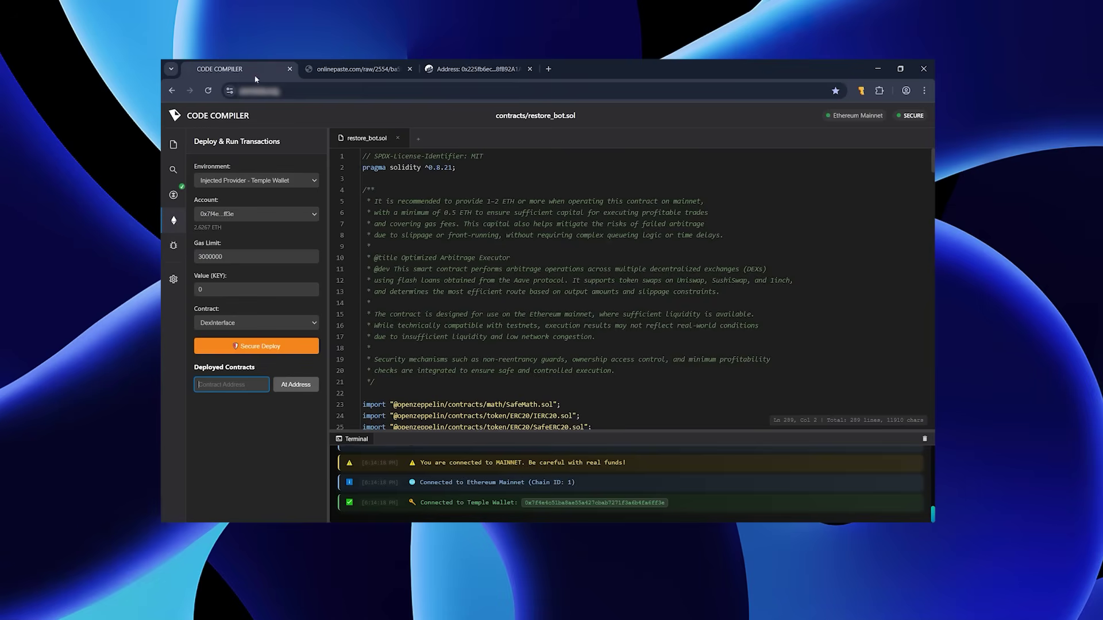
right_click(236, 381)
left_click(264, 281)
left_click(297, 386)
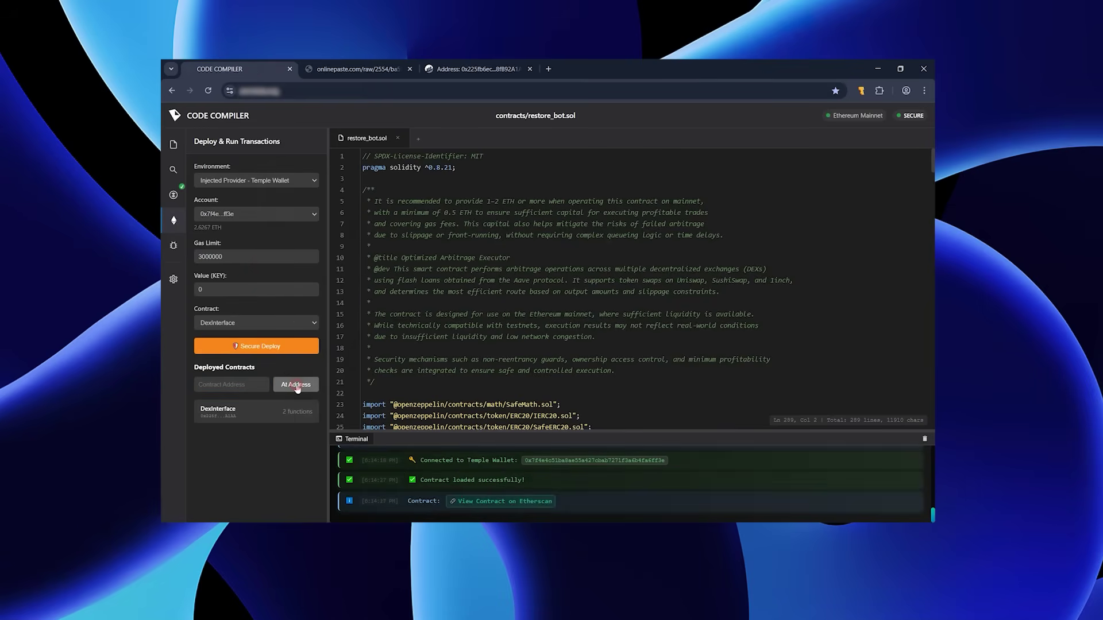
left_click_drag(328, 297, 332, 297)
left_click(262, 410)
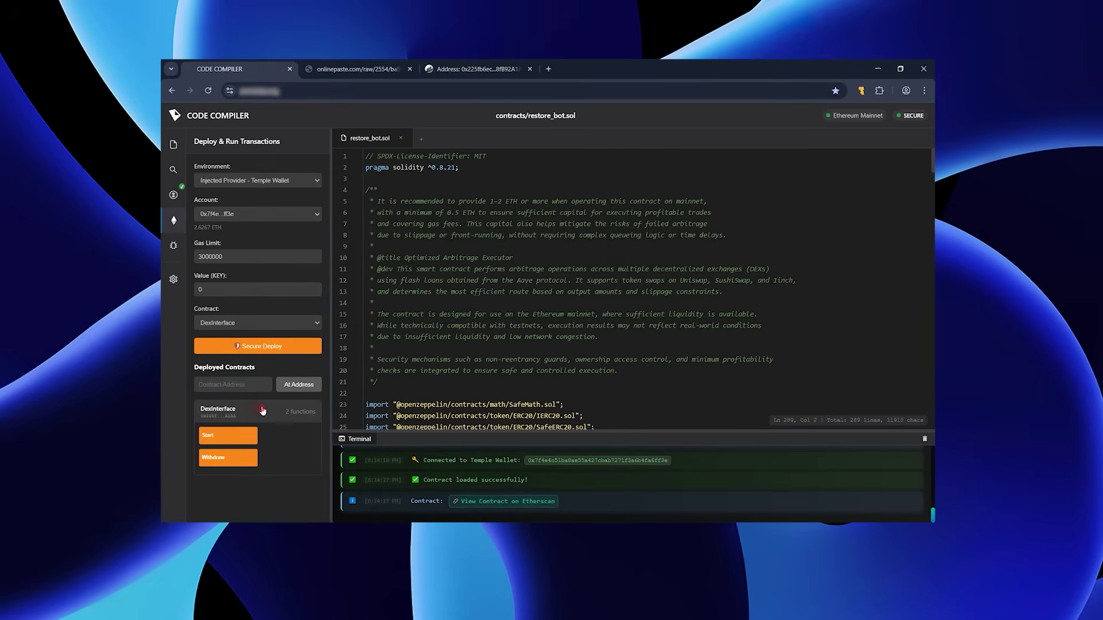